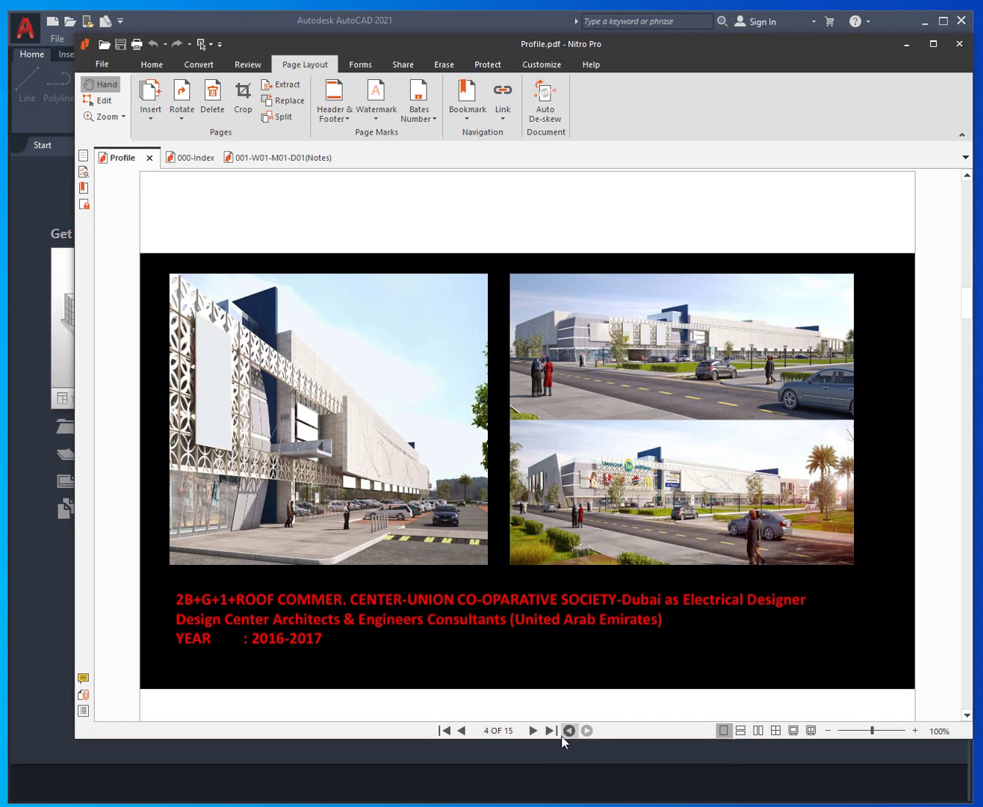
Page through the Profile PDF from page 4 to the last page, reviewing the projects and the institute's training services
left_click(533, 730)
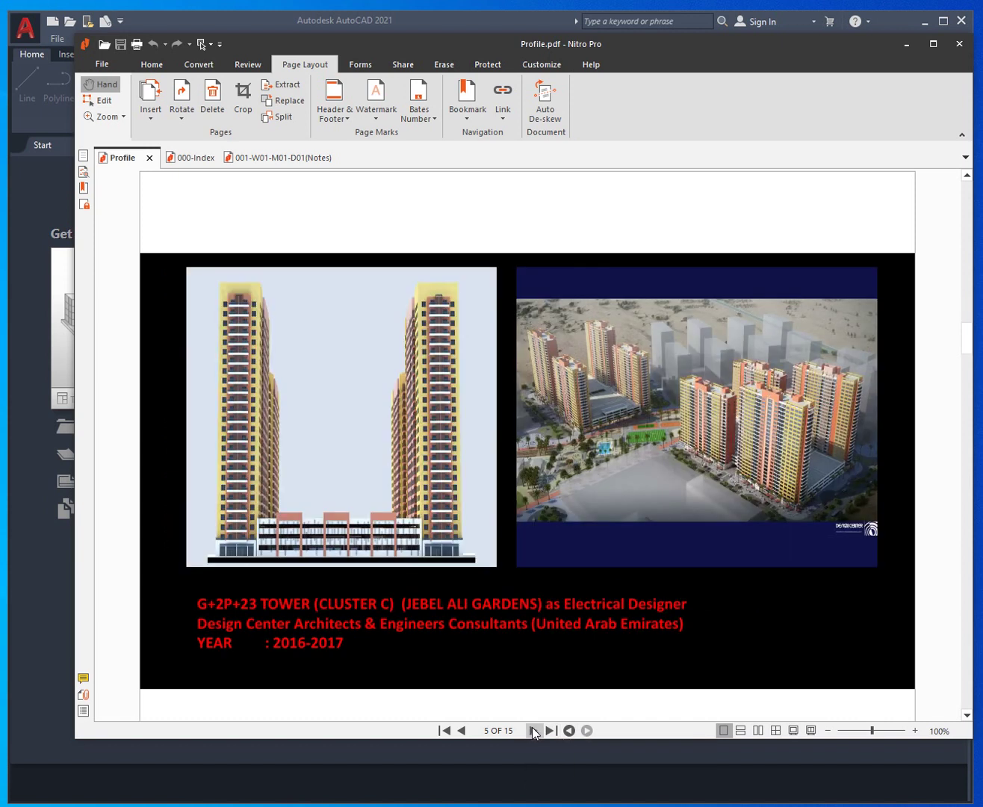
left_click(533, 729)
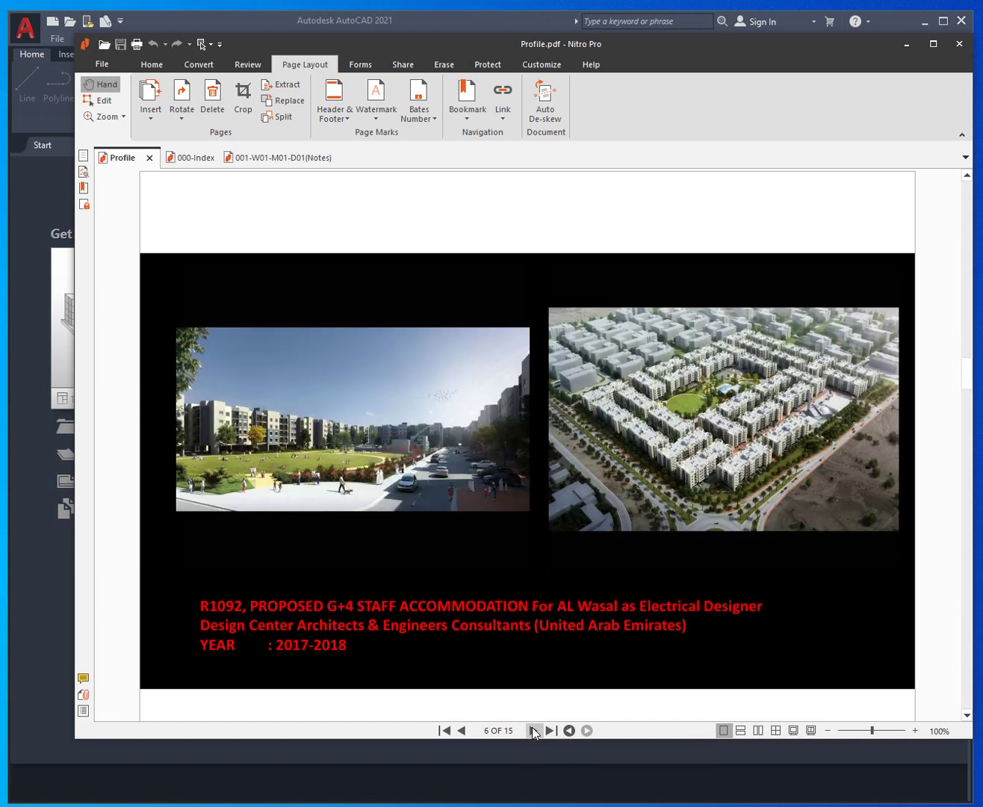
left_click(533, 730)
left_click(532, 730)
left_click(533, 730)
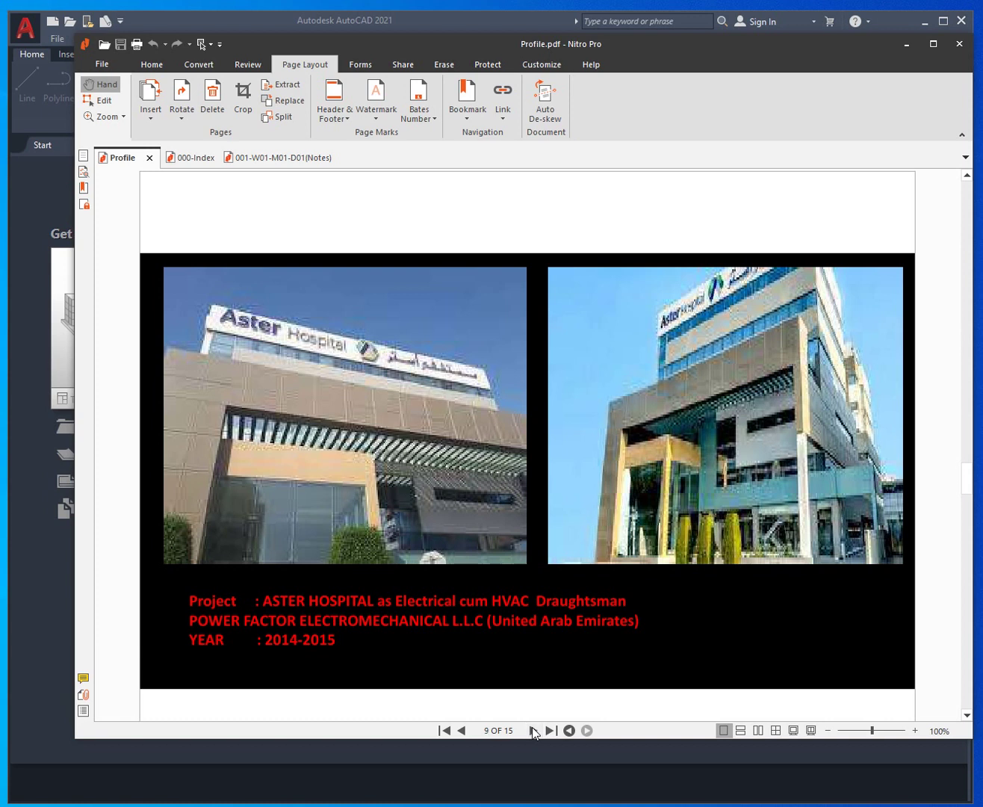
left_click(532, 727)
left_click(532, 729)
left_click(533, 729)
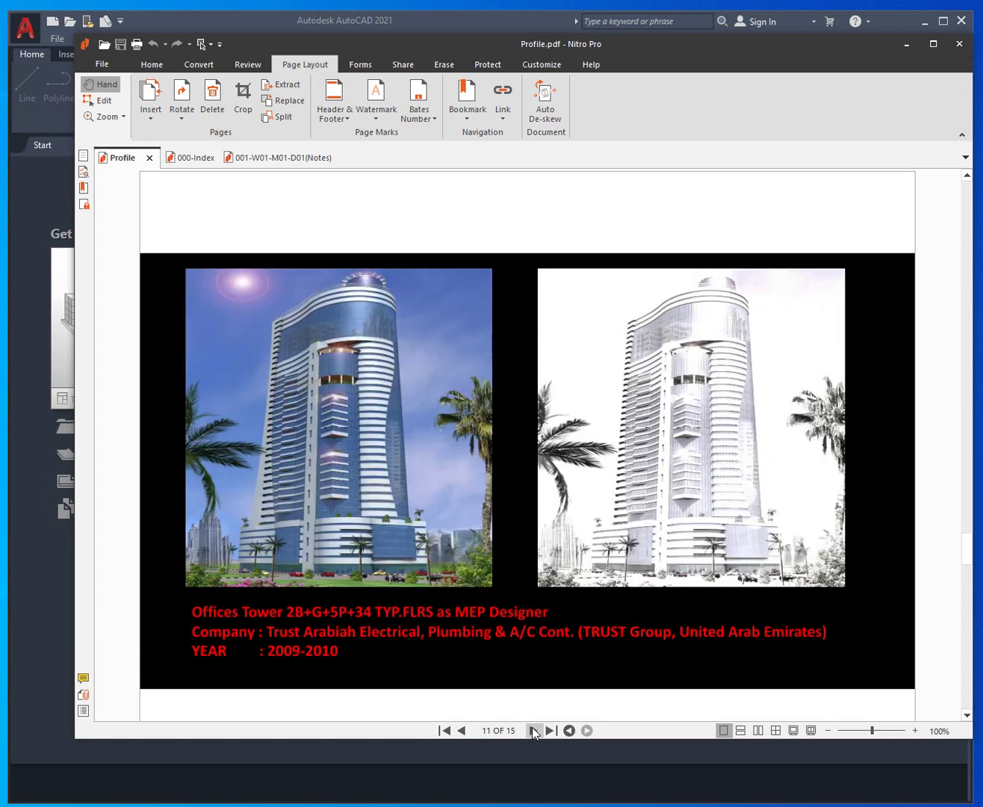
left_click(532, 729)
left_click(532, 728)
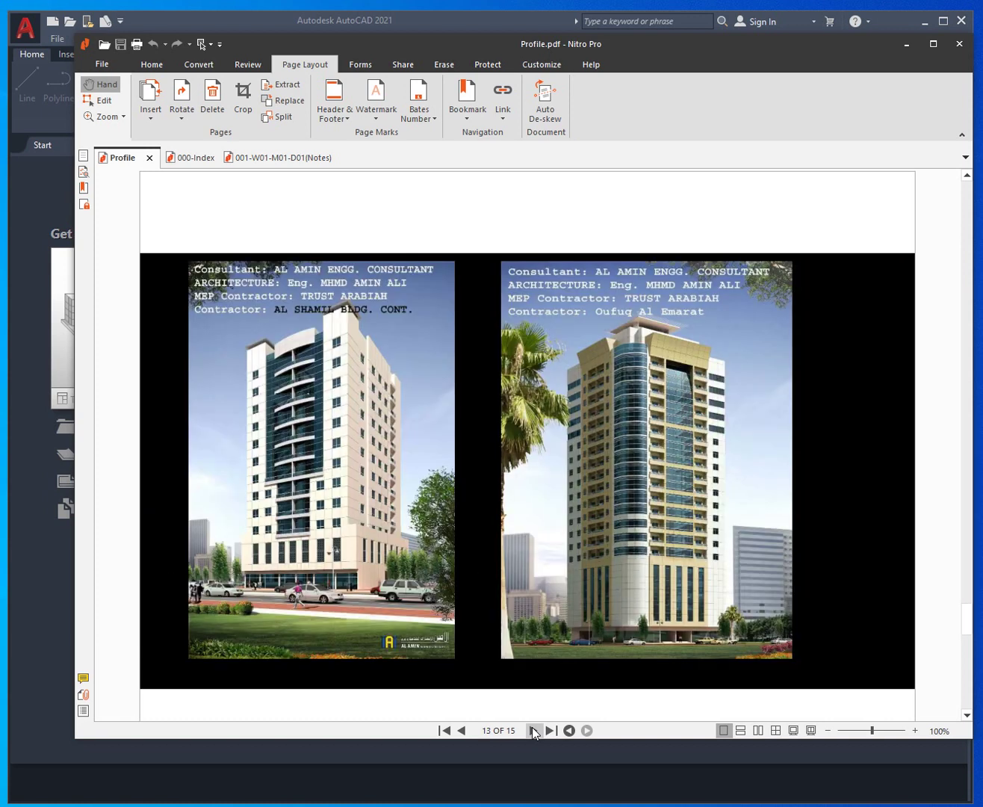
left_click(532, 730)
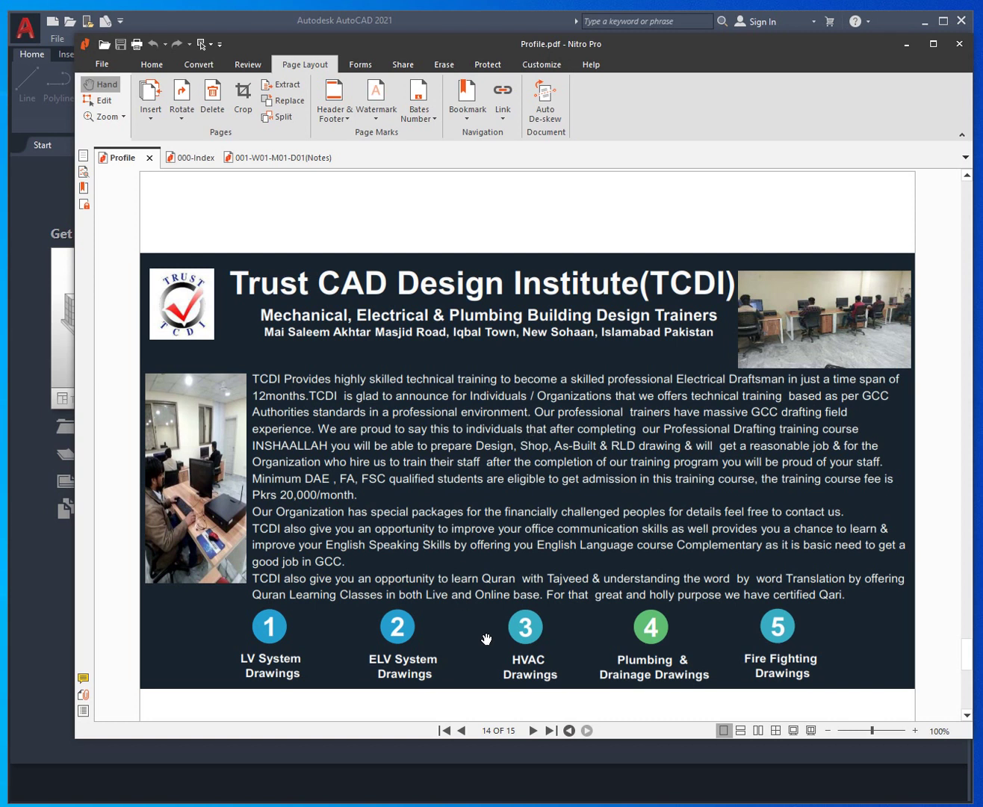
left_click(532, 728)
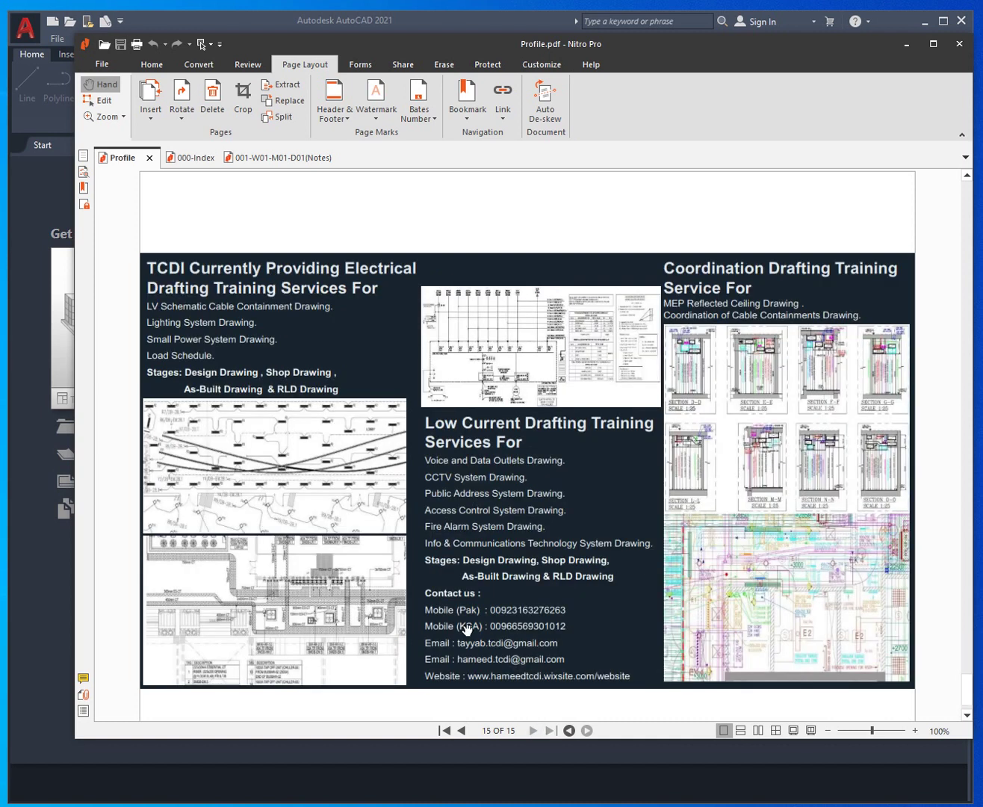
Show the 000-Index syllabus PDF, and switch to File Explorer to display the Videos folder inside TCDI-SYLLABUS
left_click(184, 160)
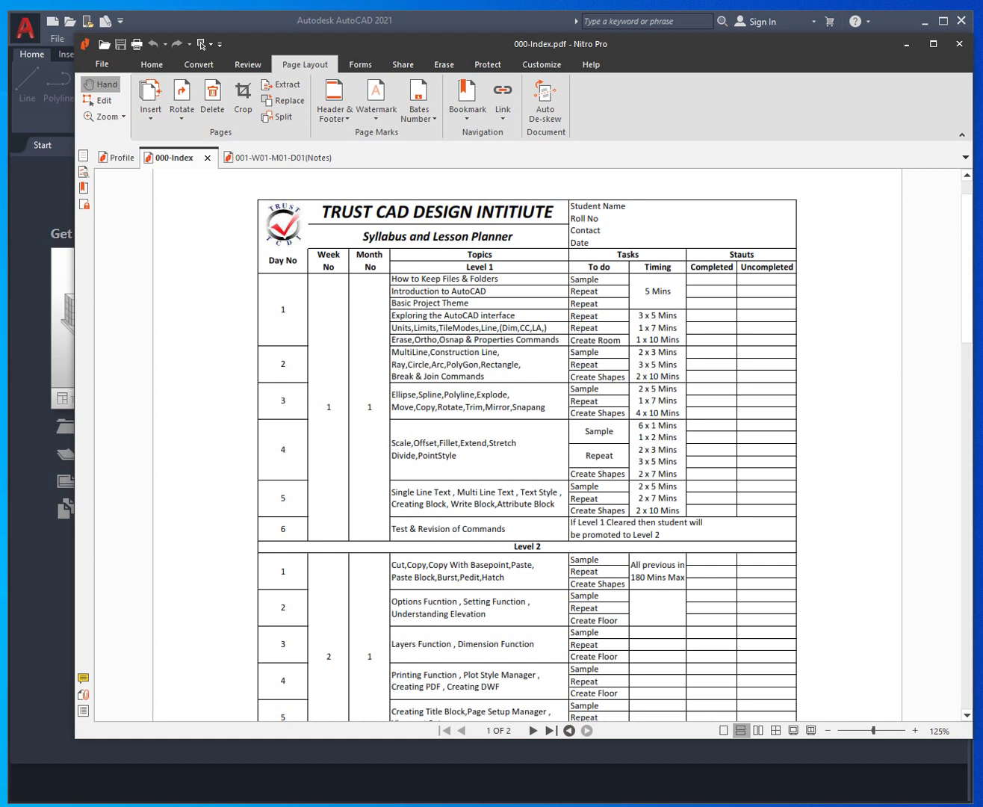
mouse_move(8, 805)
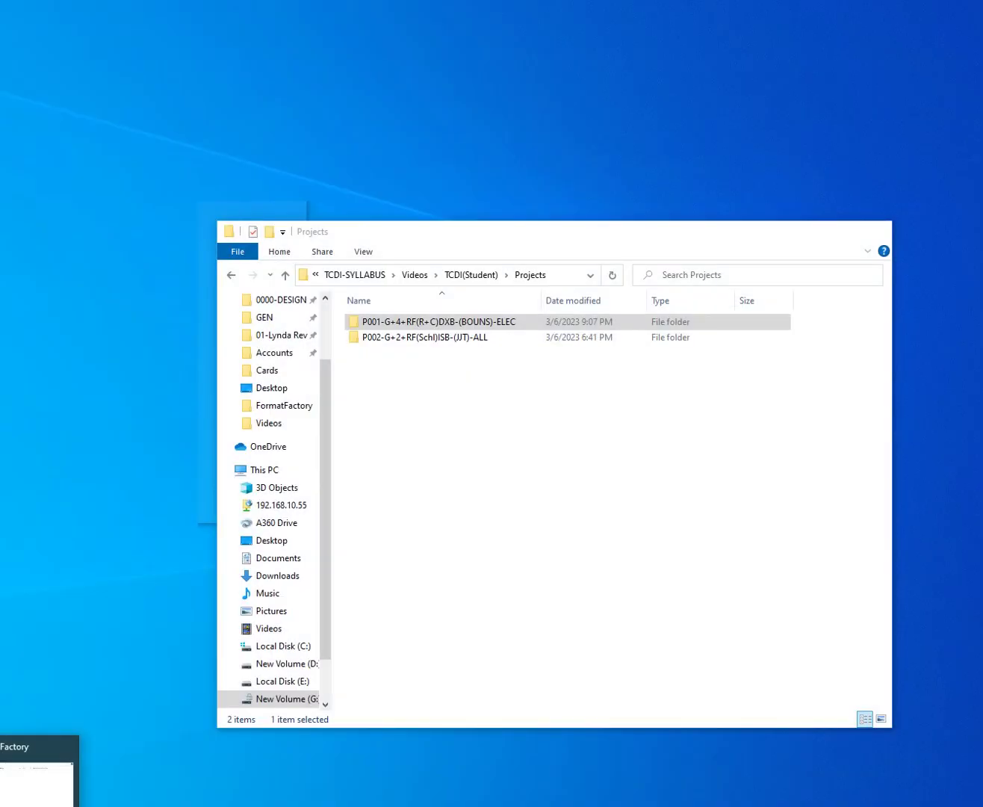
left_click(38, 780)
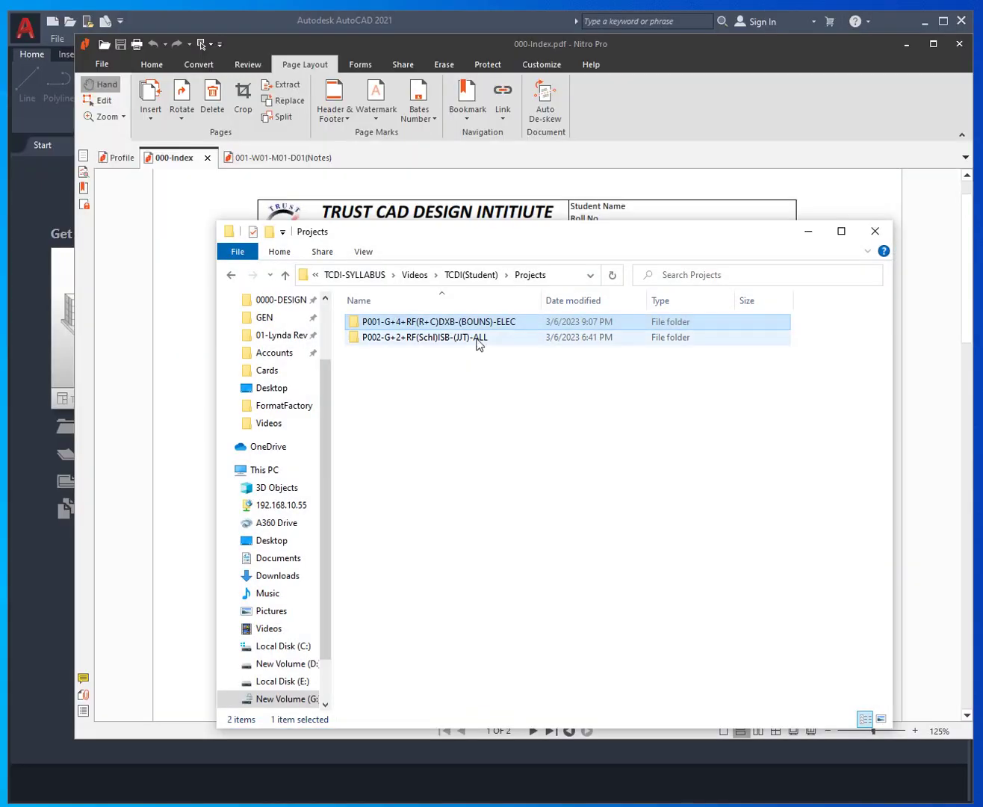
left_click(477, 275)
left_click_drag(545, 236, 454, 300)
left_click(384, 341)
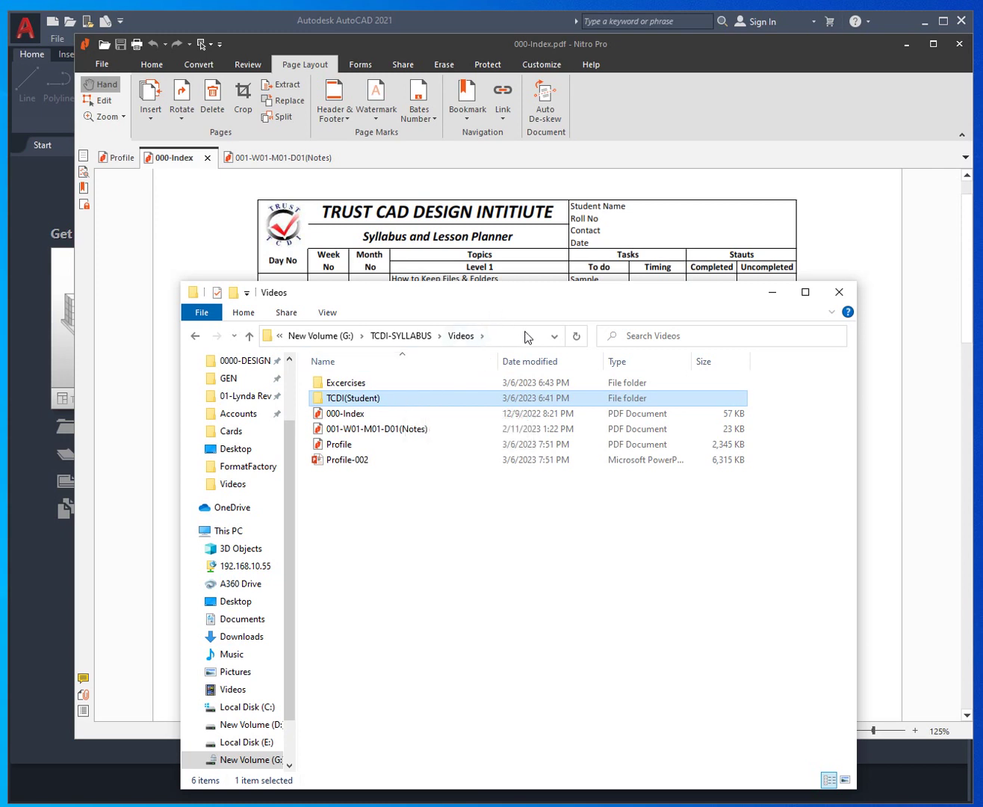
mouse_move(512, 296)
left_mouse_down()
mouse_move(582, 339)
mouse_move(467, 204)
mouse_move(506, 279)
mouse_move(502, 294)
left_mouse_up()
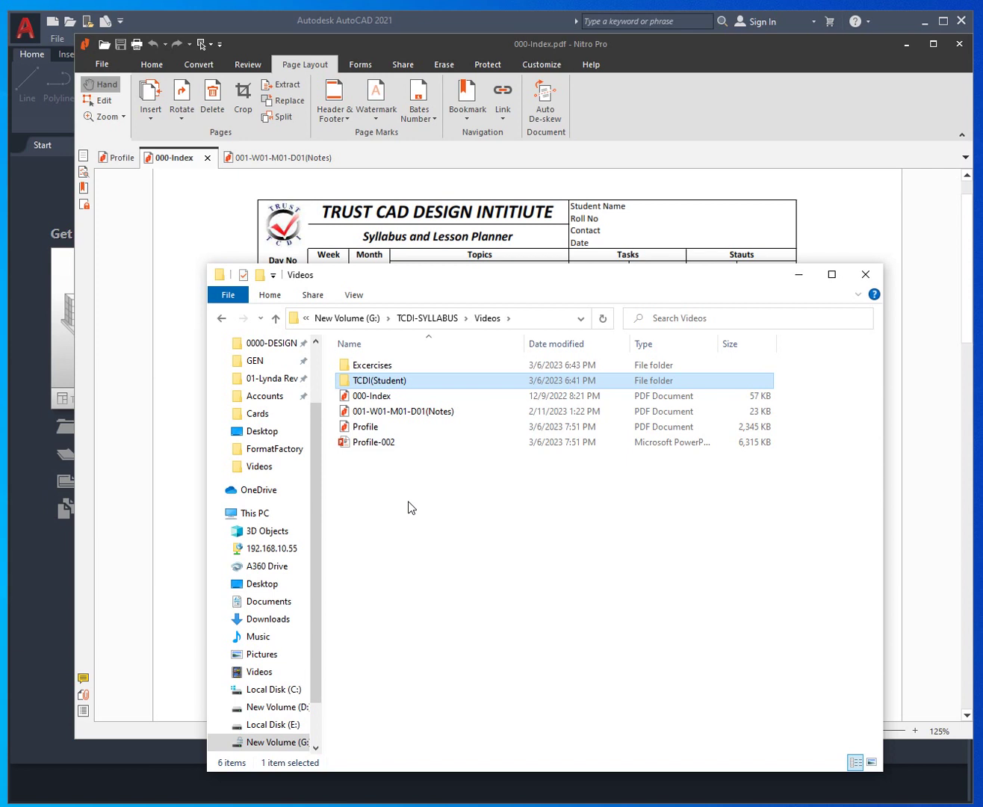
Open the Projects folder inside TCDI(Student) and reposition the File Explorer window over the syllabus
double_click(390, 382)
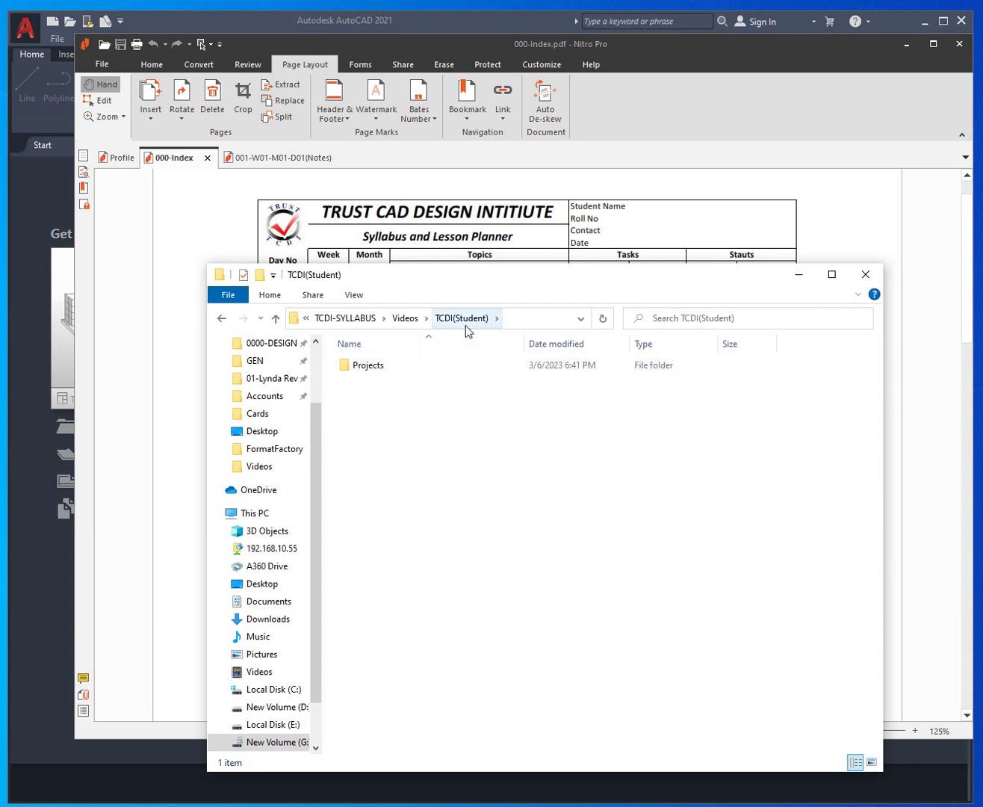
double_click(362, 369)
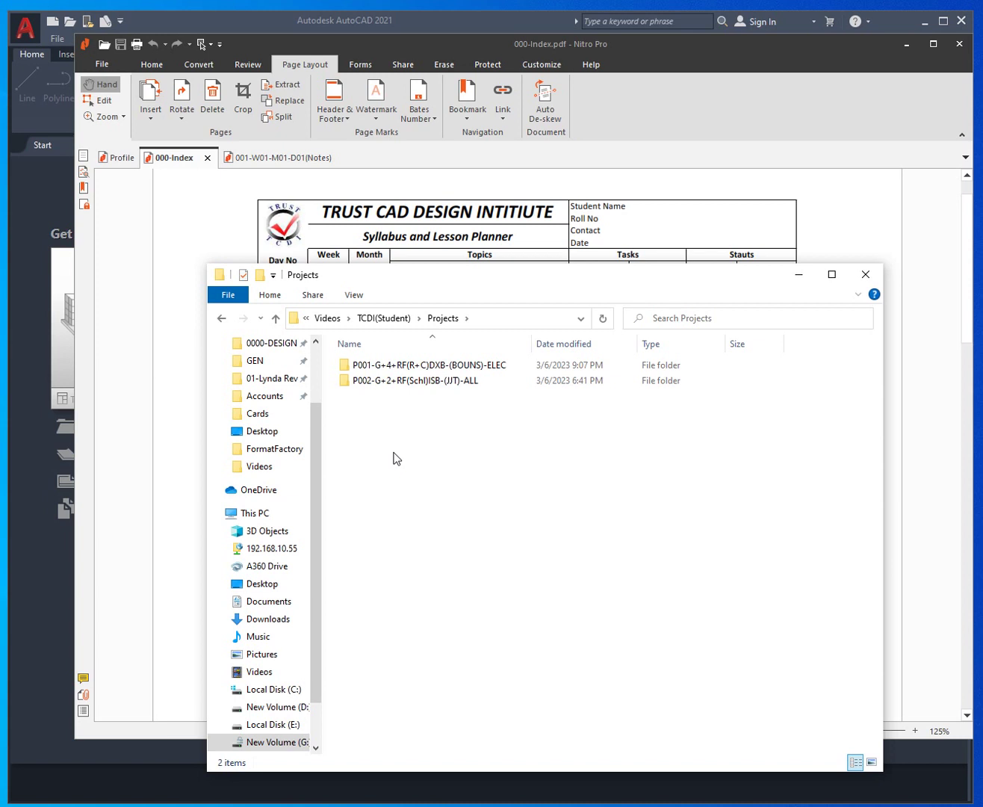
left_click(399, 381)
left_click_drag(450, 284, 473, 286)
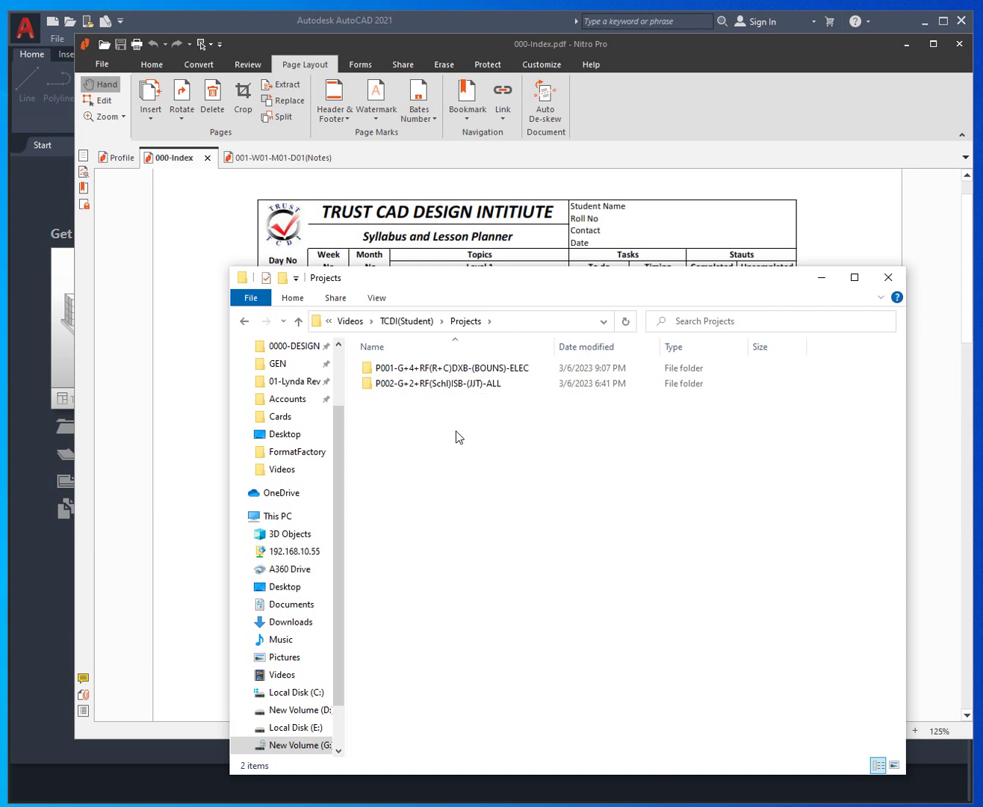
left_click_drag(521, 281, 478, 231)
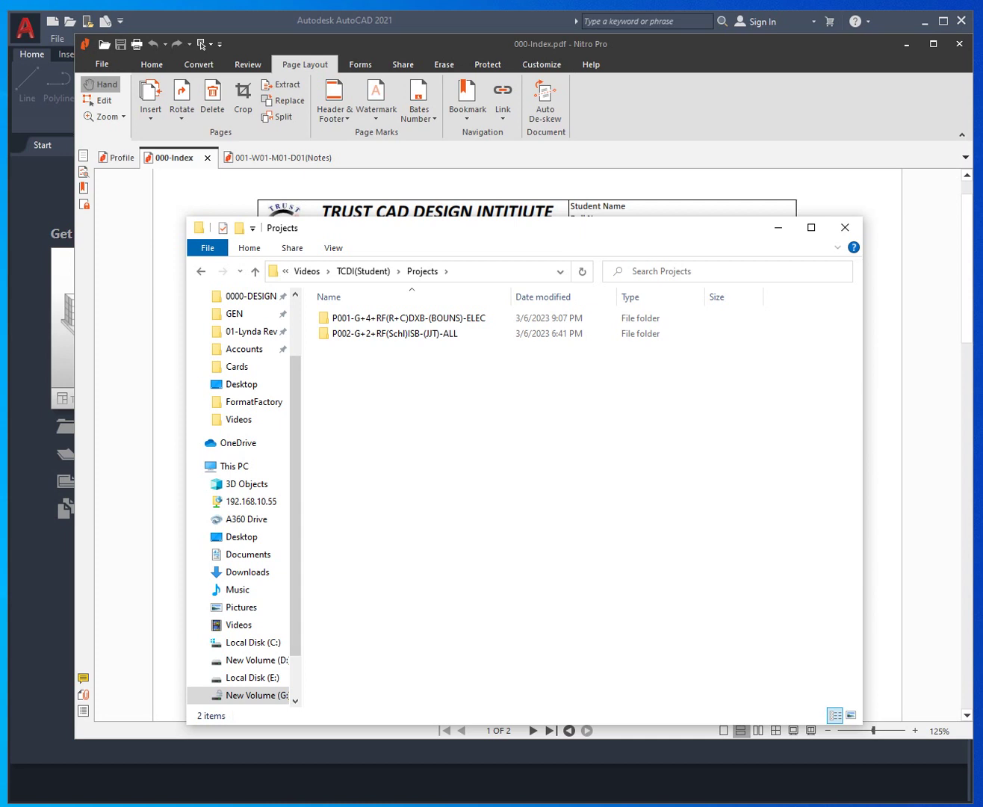
Switch to the 001-W01-M01-D01(Notes) PDF in Nitro Pro and compare its project naming notes with the folder names in the Projects window
key("alt+Tab")
left_click(261, 154)
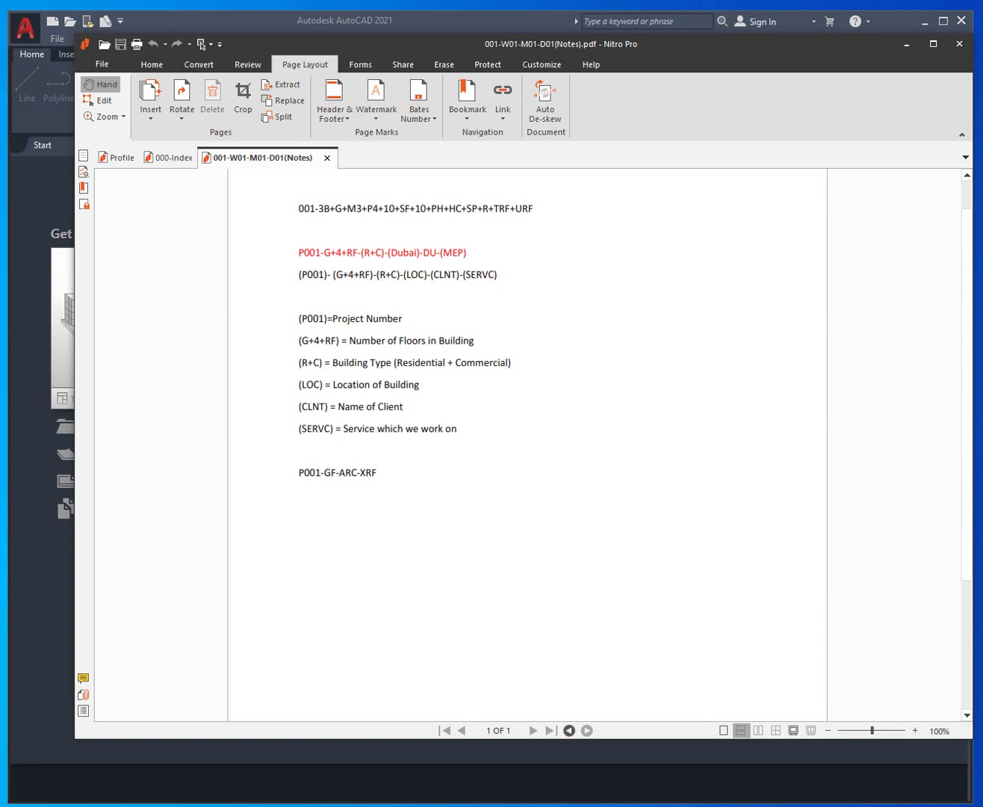
mouse_move(13, 796)
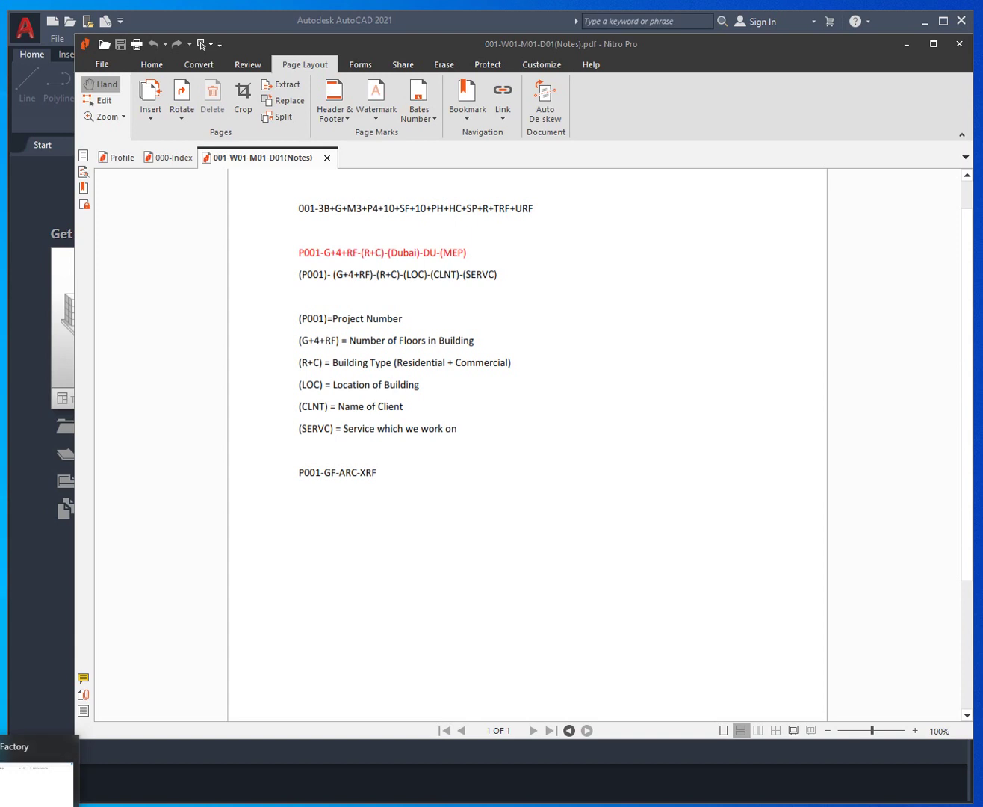
left_click(13, 797)
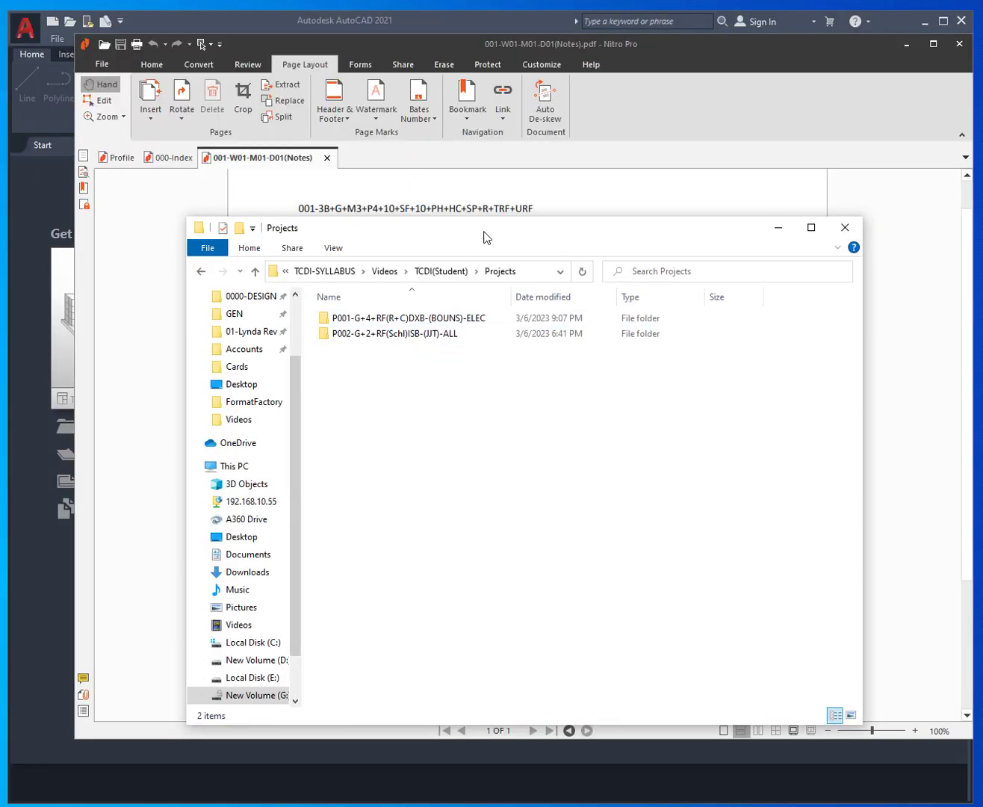
left_click_drag(485, 232, 540, 341)
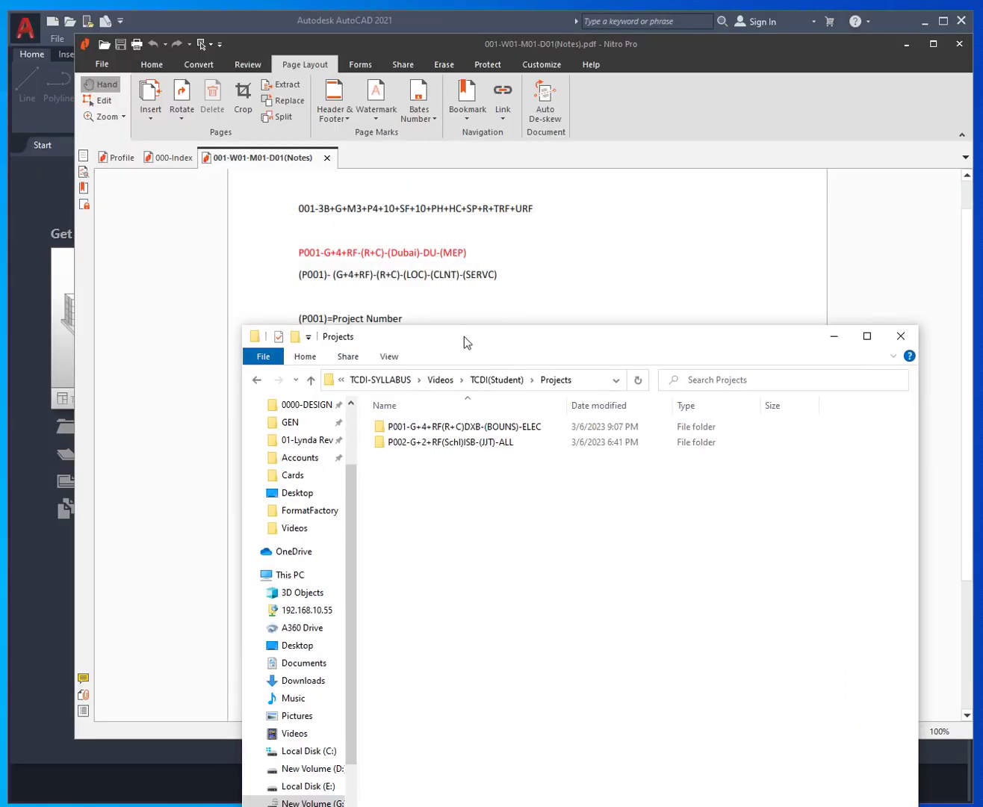
left_click_drag(437, 341, 349, 451)
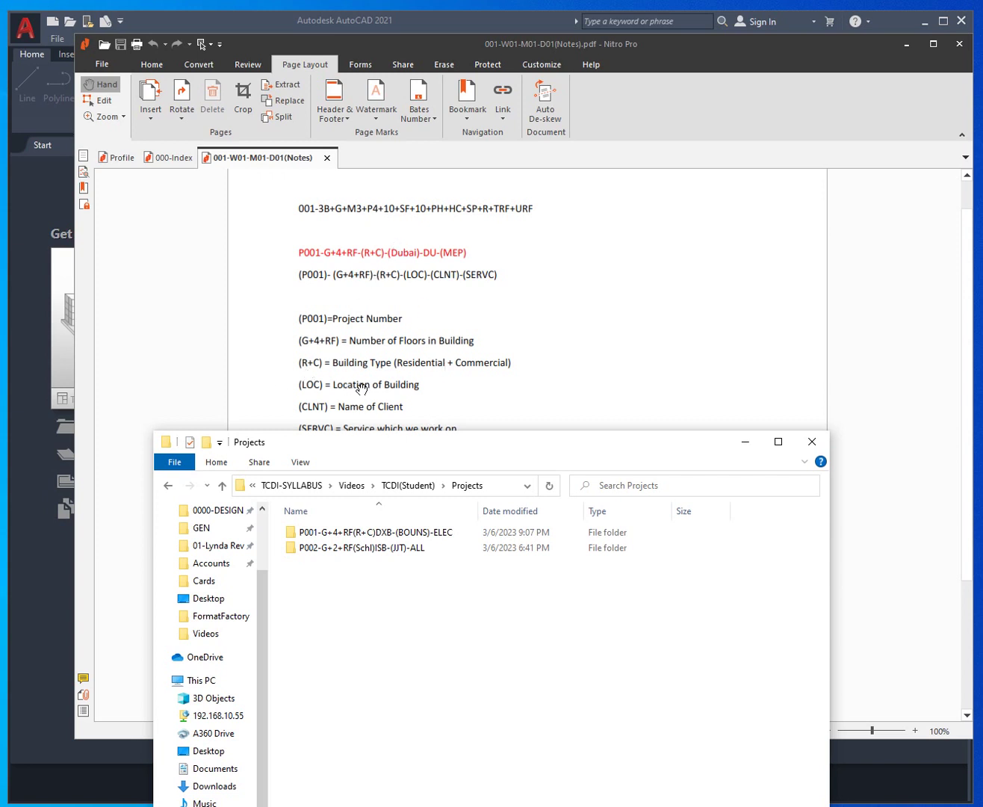
left_click(377, 352)
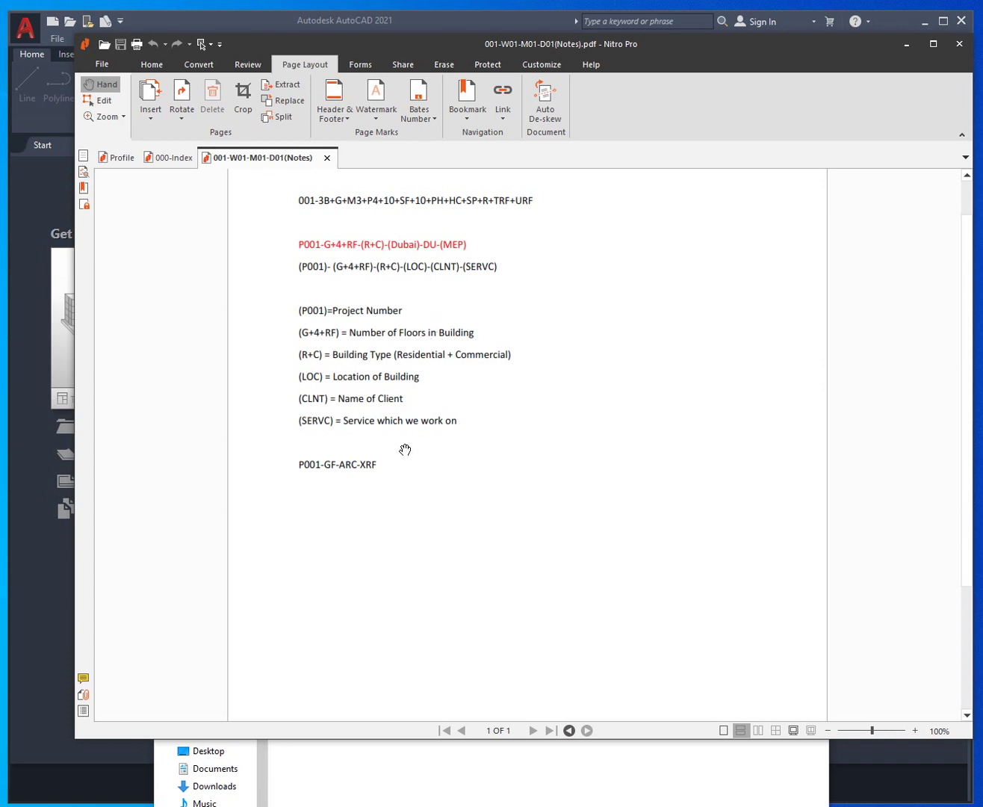
scroll(530, 366, "up", 1)
Return to the Projects window in File Explorer and open 01-P001-IN inside the P001-G+4+RF(R+C)DXB-(BOUNS)-ELEC project folder
left_click(560, 766)
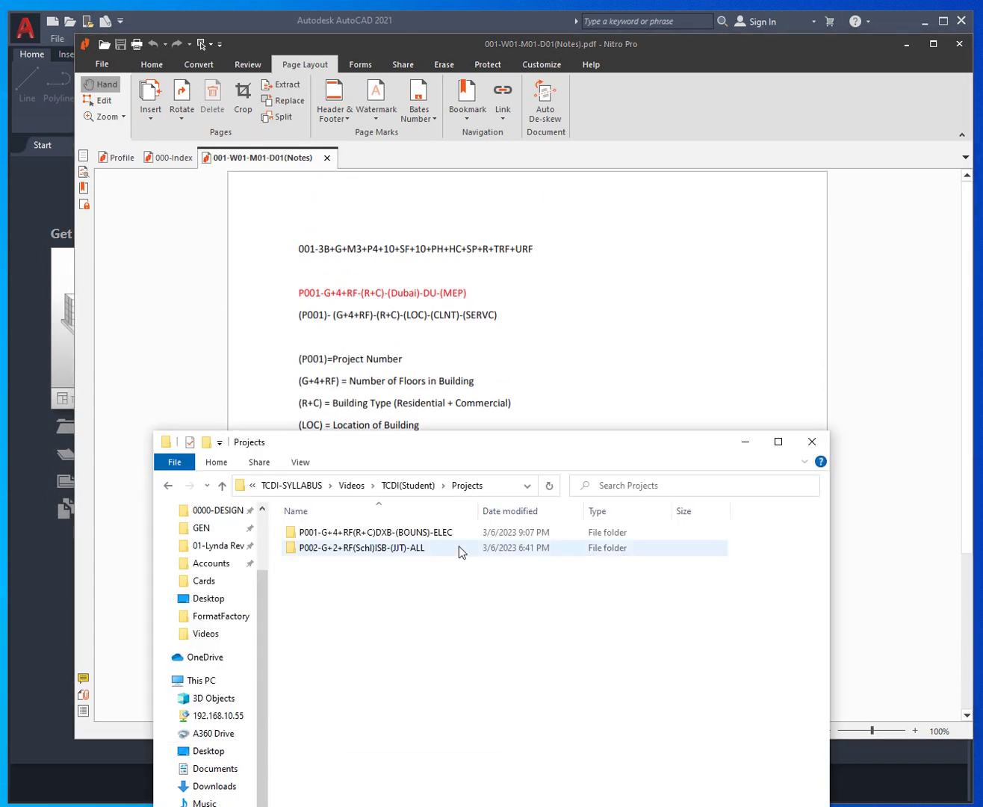
left_click_drag(478, 447, 493, 275)
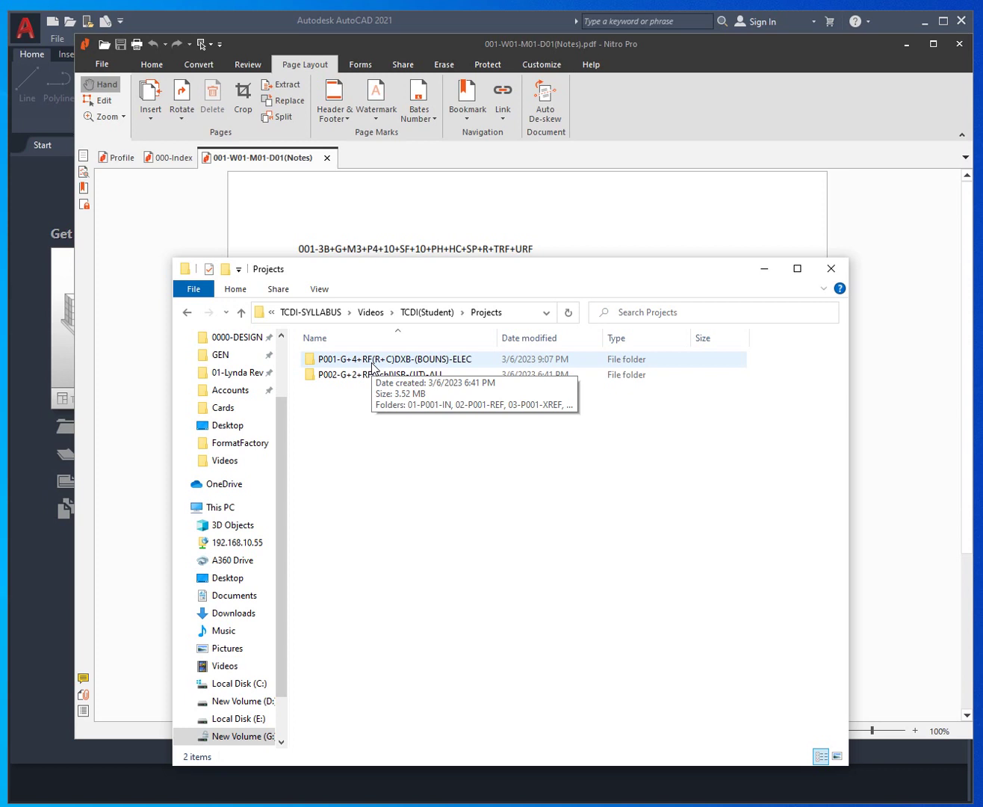
double_click(372, 361)
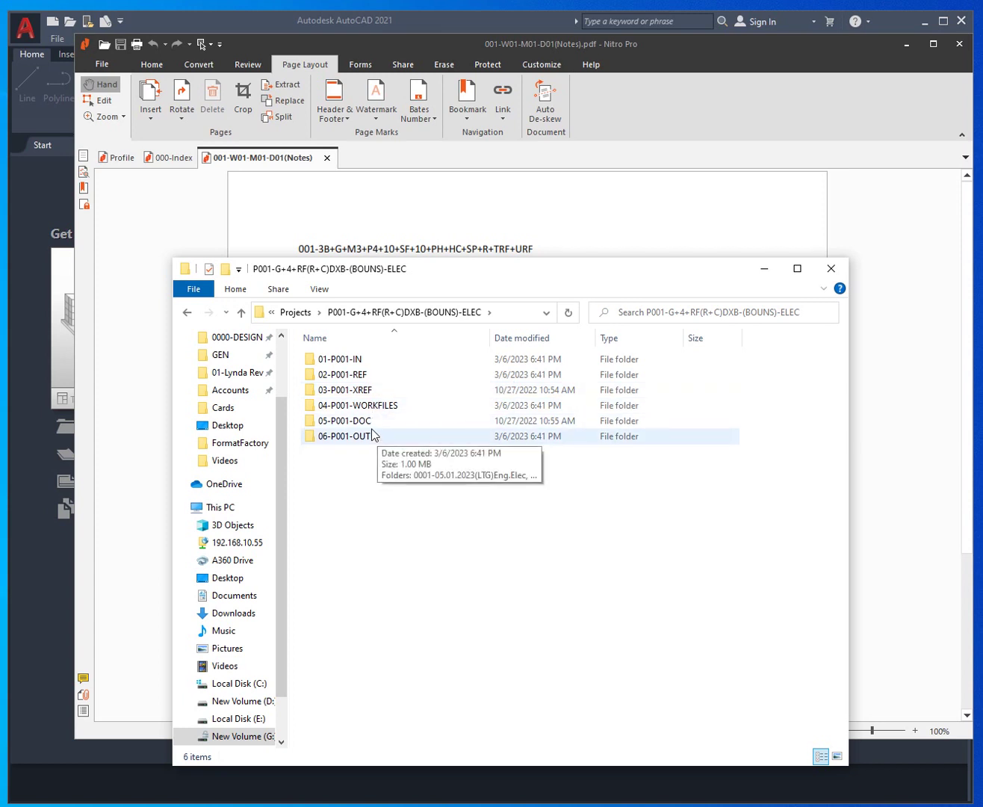
double_click(357, 366)
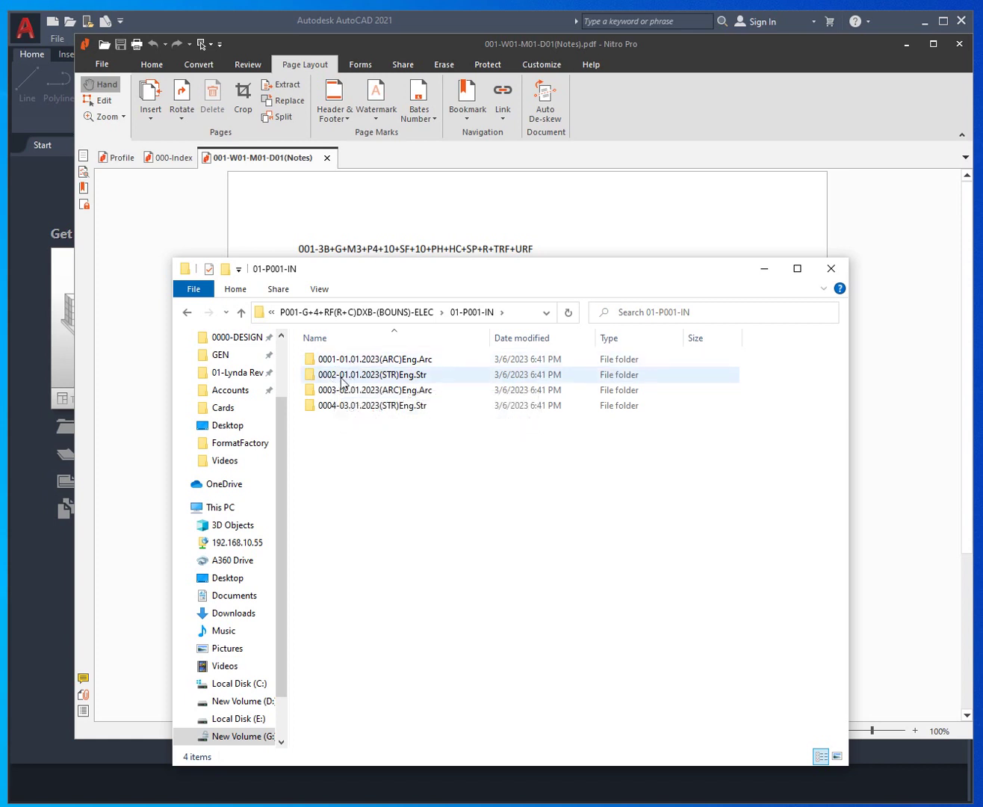
Examine the names of the dated ARC and STR folders in 01-P001-IN one by one, and clear the selection
left_click(388, 364)
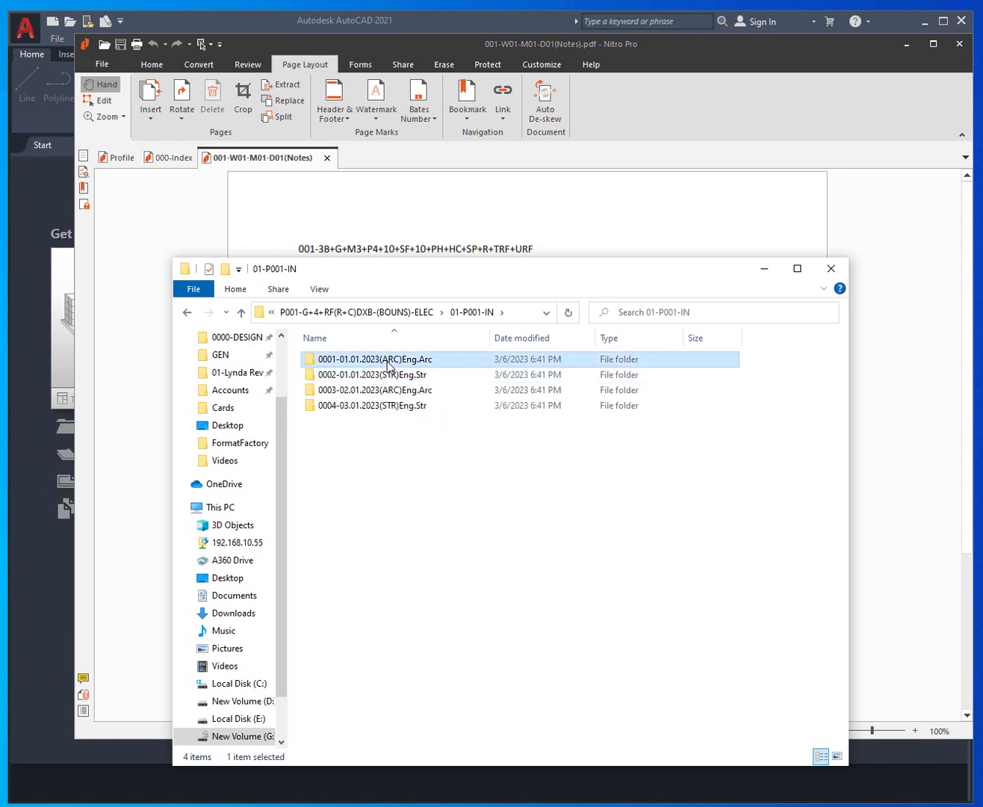
left_click(365, 374)
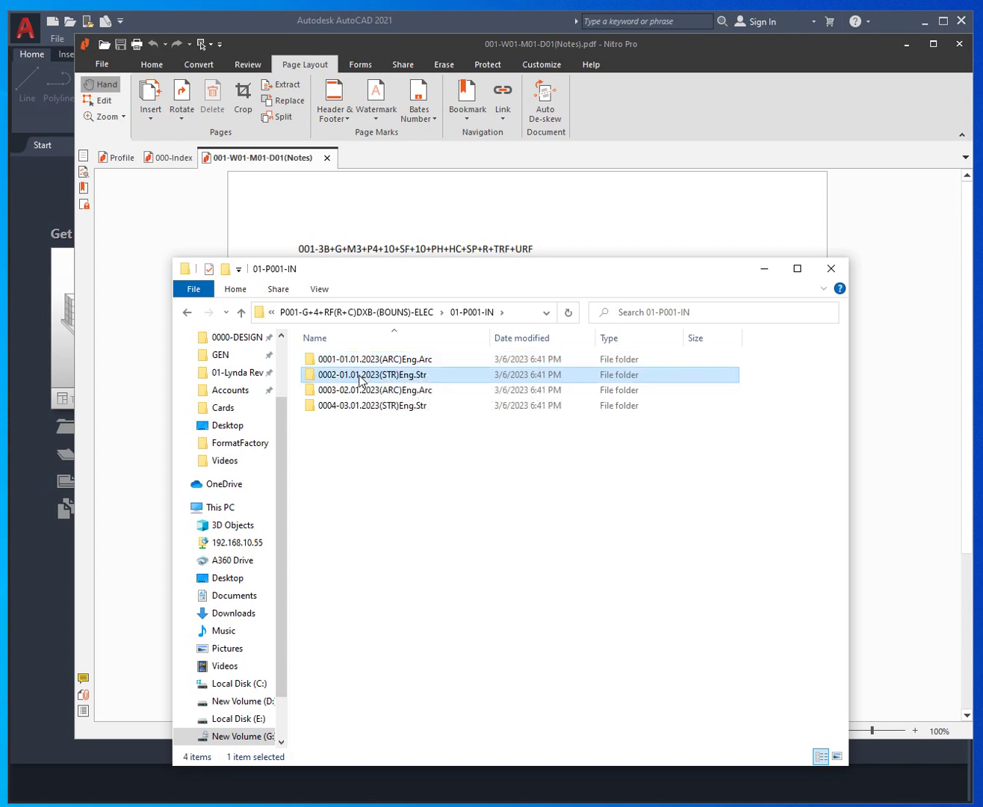
left_click(348, 394)
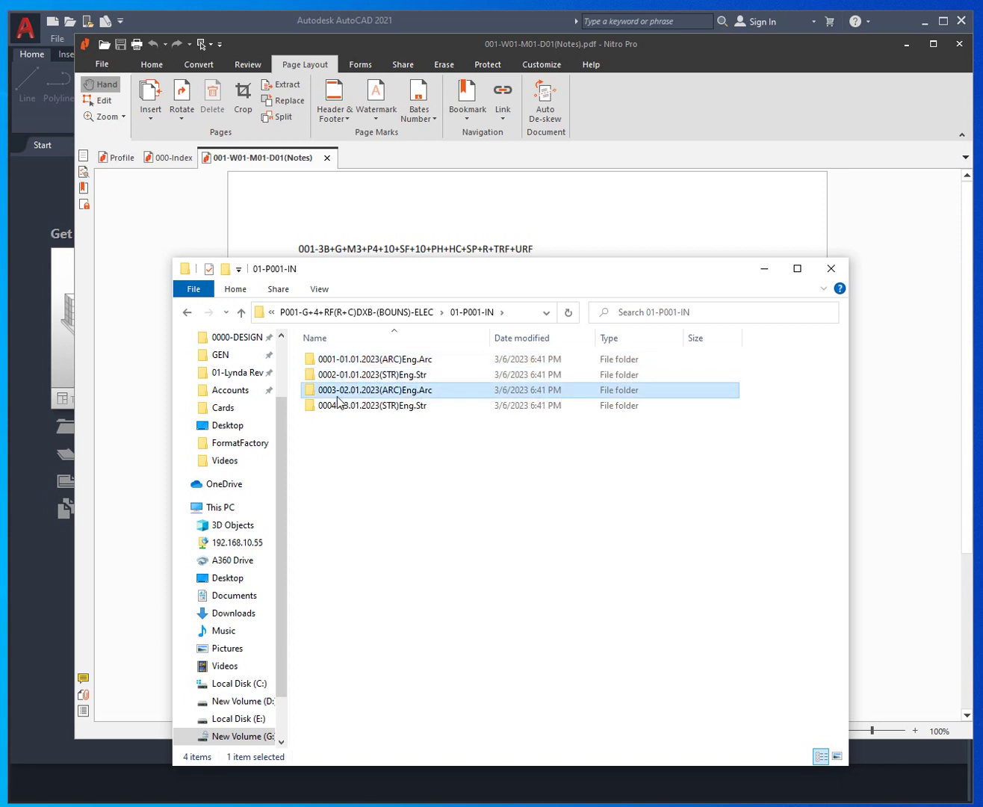
left_click(349, 409)
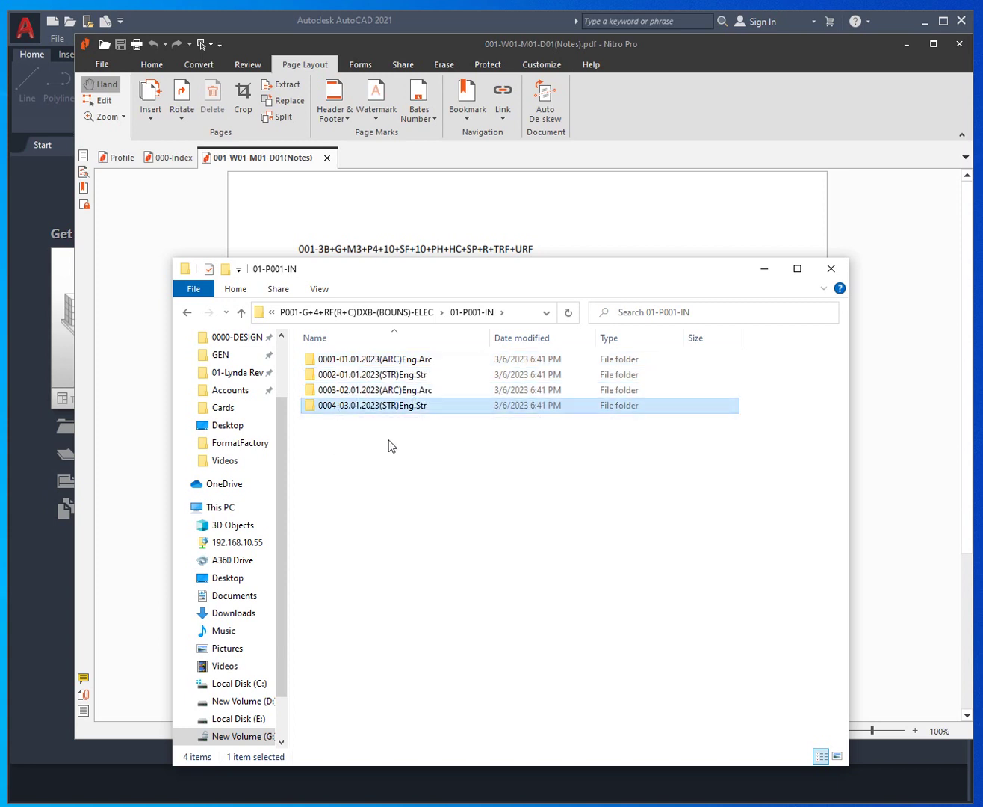
left_click(447, 487)
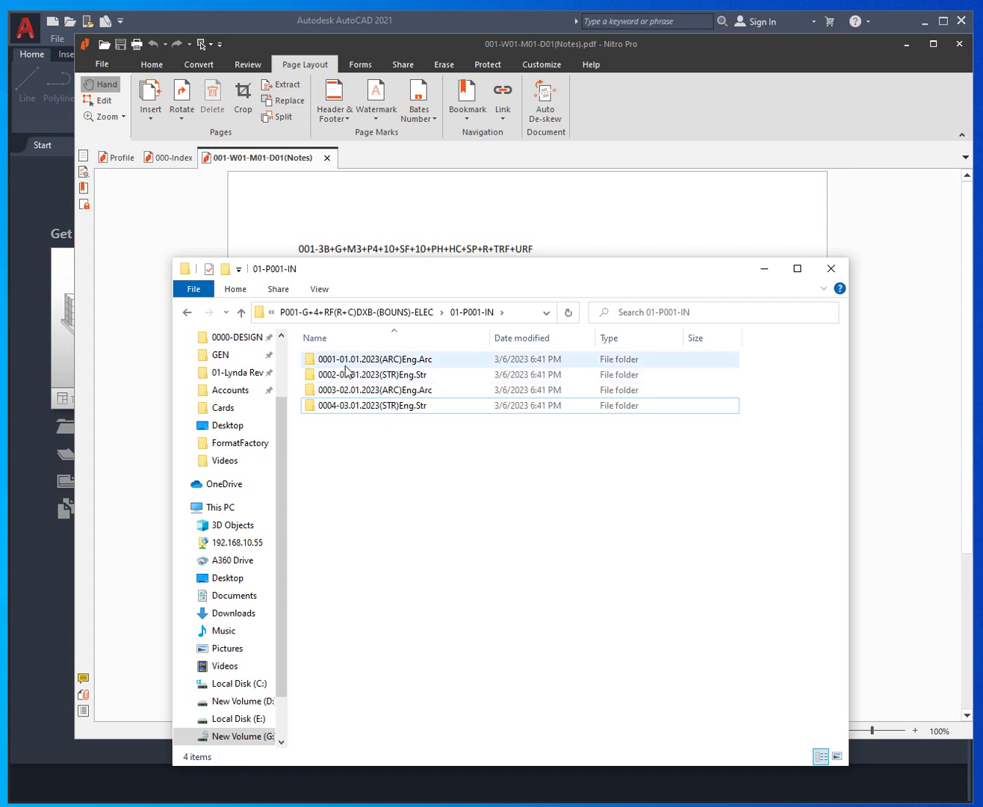
Open the 0001-01.01.2023(ARC)Eng.Arc folder and read the text note of the same name in Notepad, closing and reopening it once
double_click(350, 360)
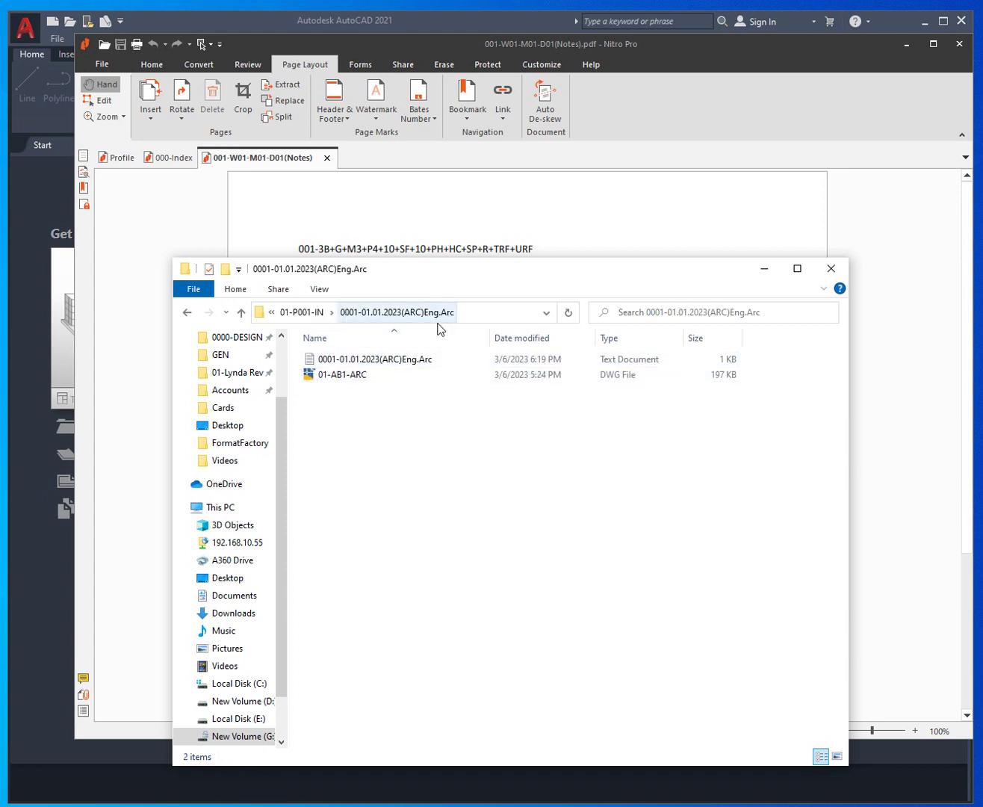
double_click(406, 363)
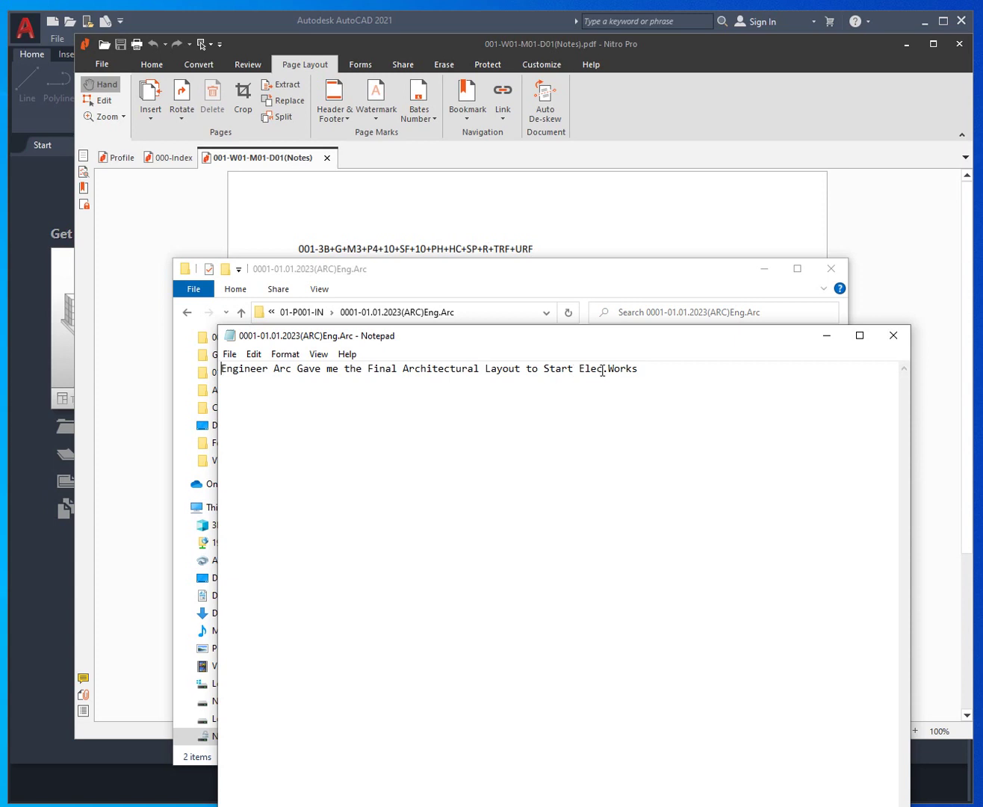
left_click(893, 335)
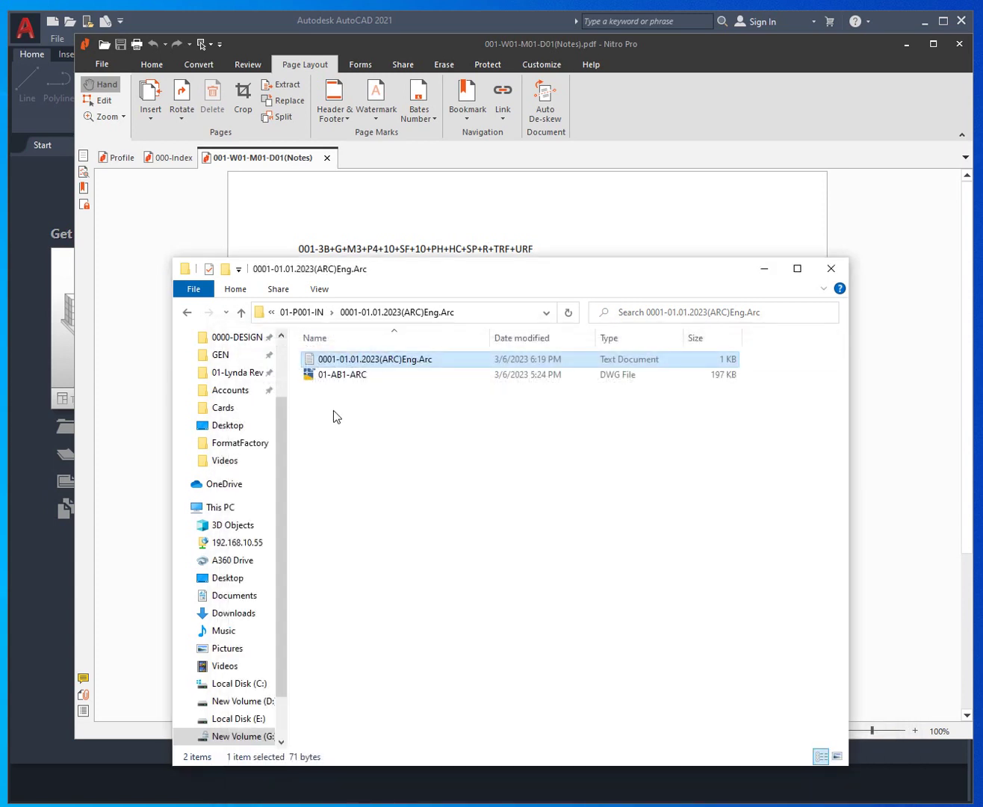
double_click(372, 359)
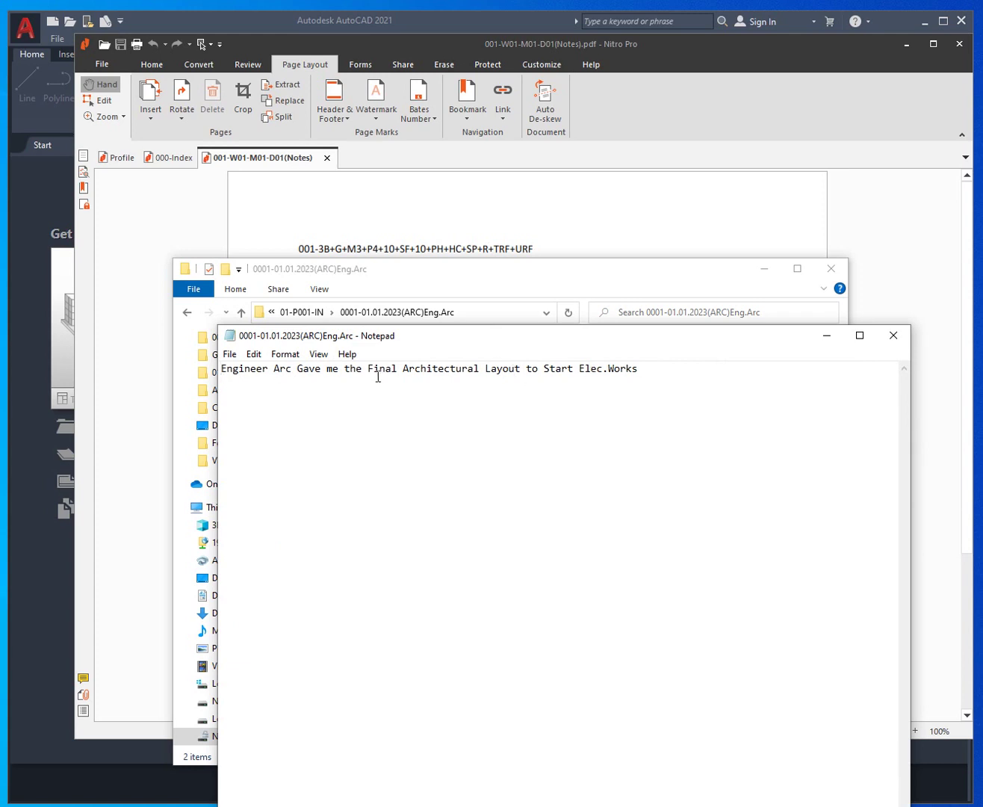
Close the open note, read the text note in the 0002-01.01.2023(STR)Eng.Str folder, close it and return to 01-P001-IN
left_click(893, 336)
left_click(303, 312)
double_click(380, 374)
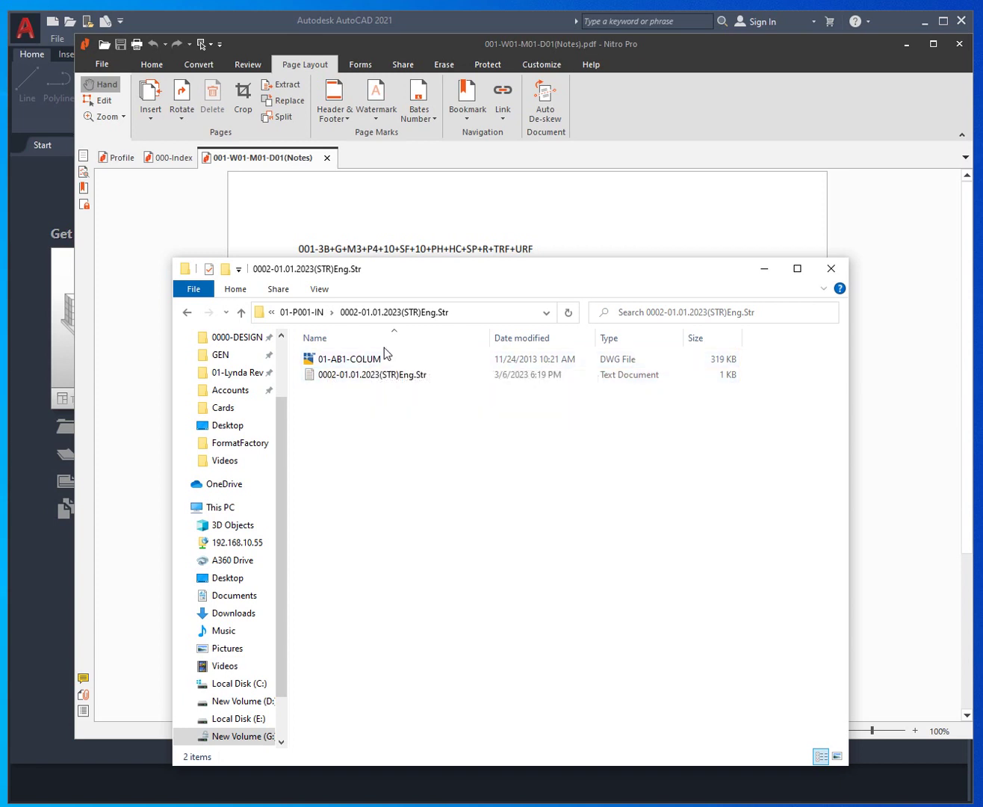
double_click(352, 375)
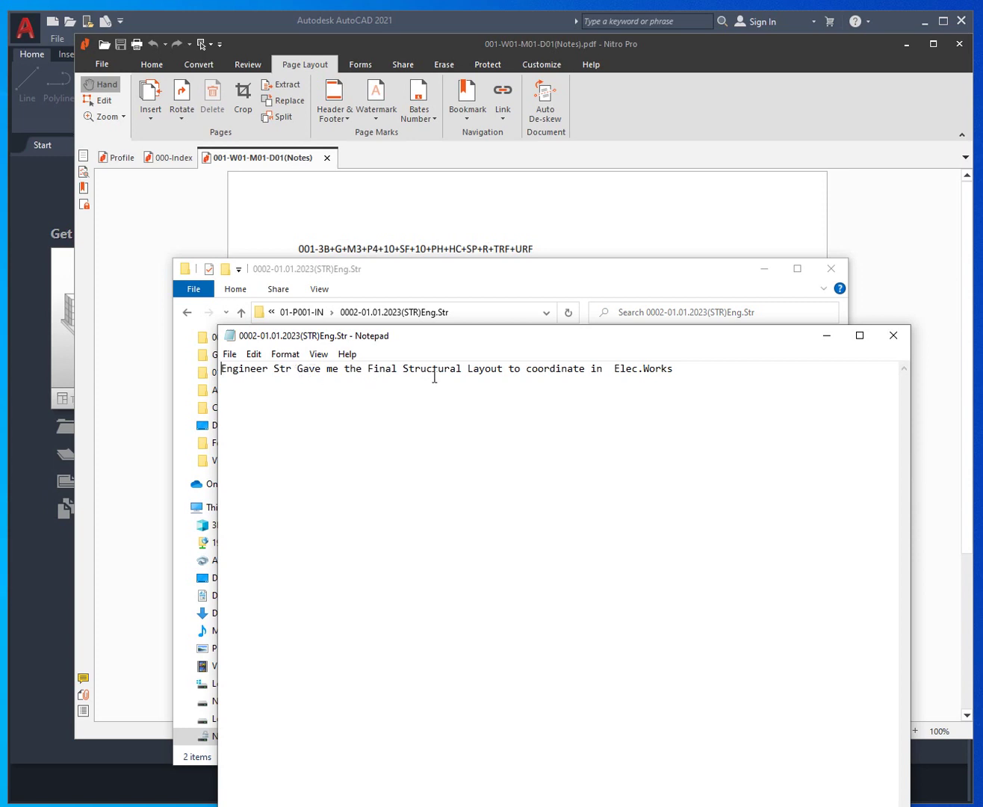
left_click(896, 345)
left_click(302, 312)
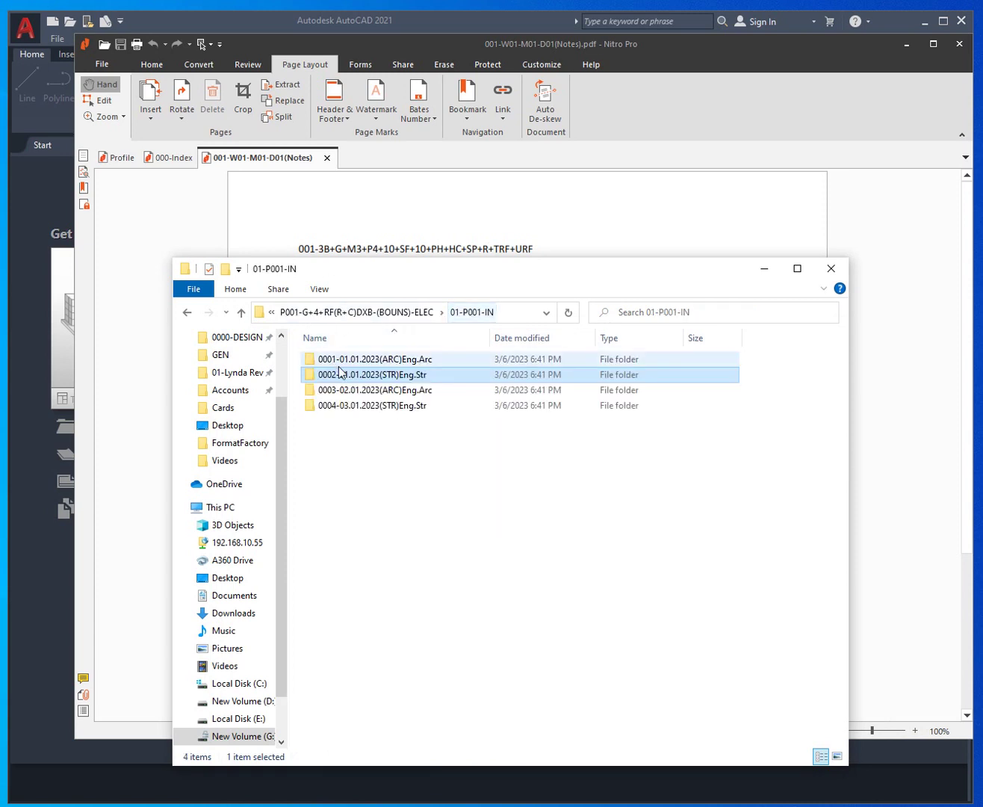
Open the 0003-02.01.2023(ARC)Eng.Arc folder, read its text note in Notepad, close it and return to 01-P001-IN
double_click(351, 391)
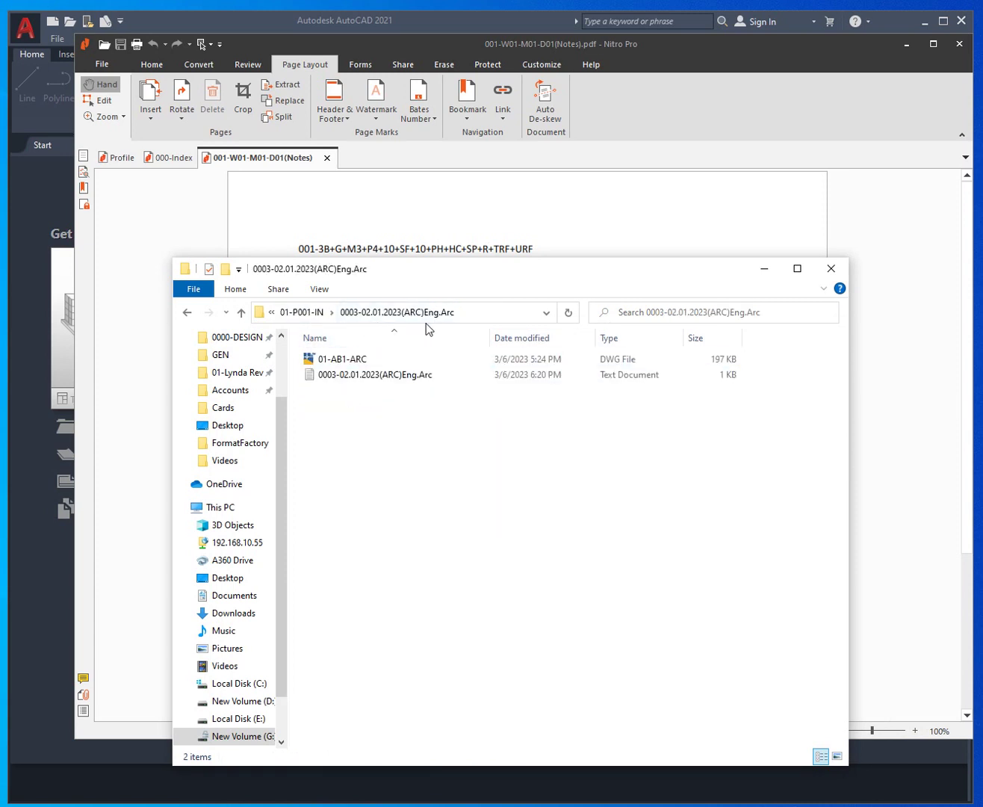
left_click(380, 375)
double_click(380, 376)
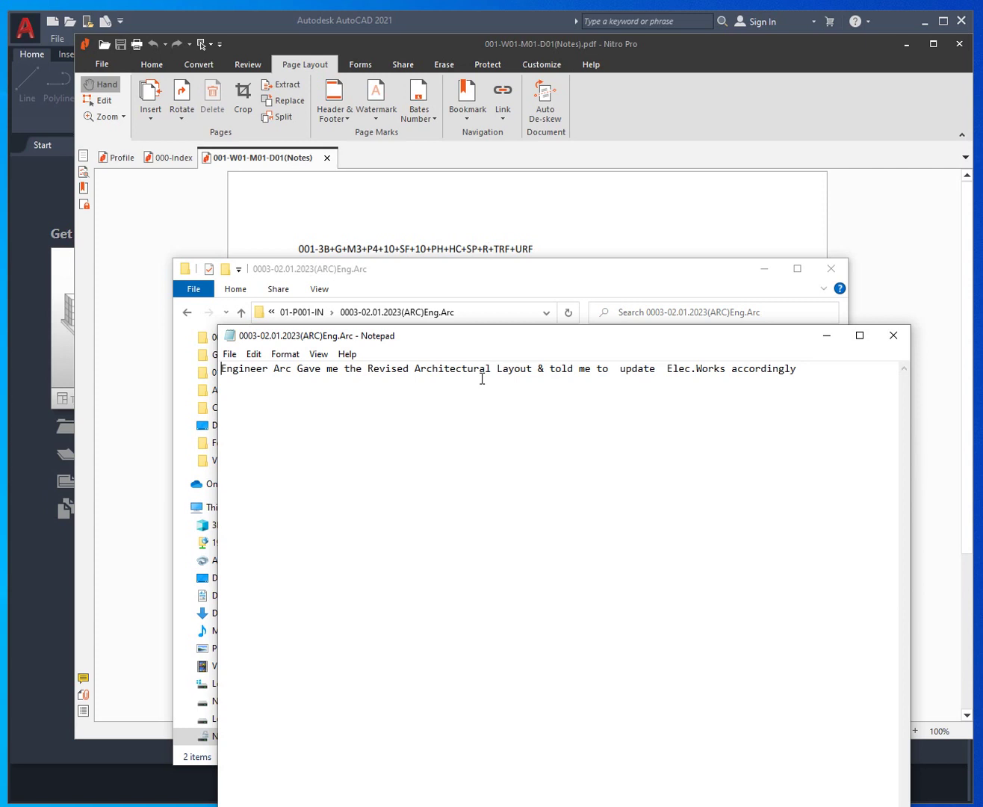
left_click(891, 338)
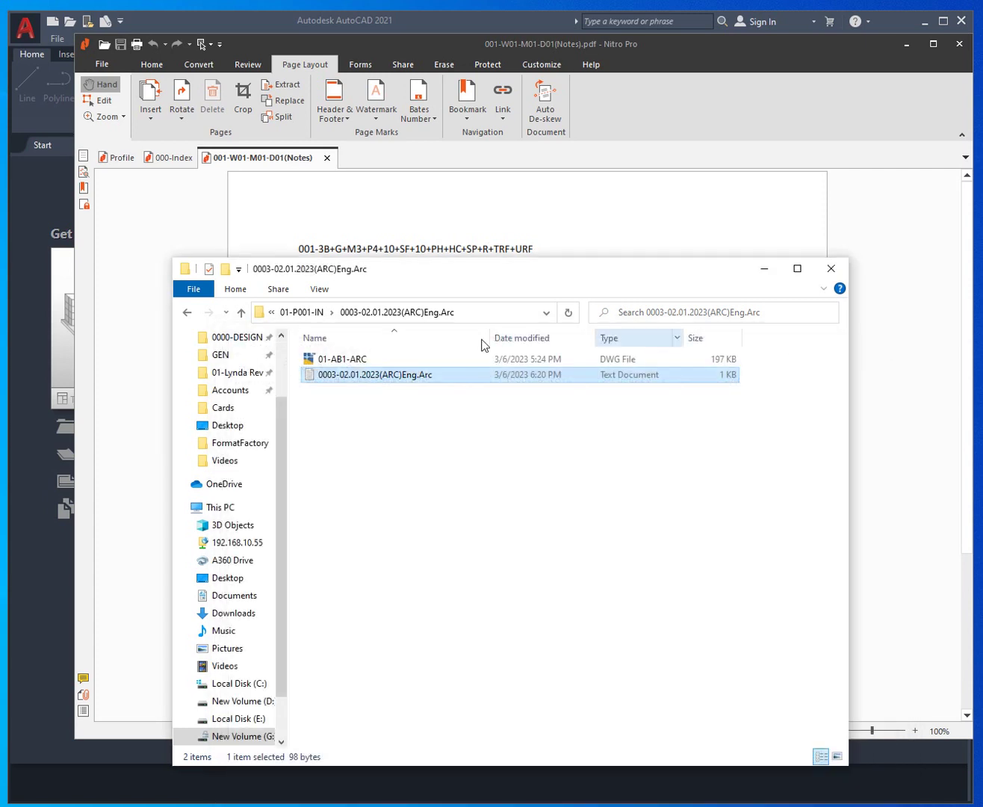
left_click(302, 312)
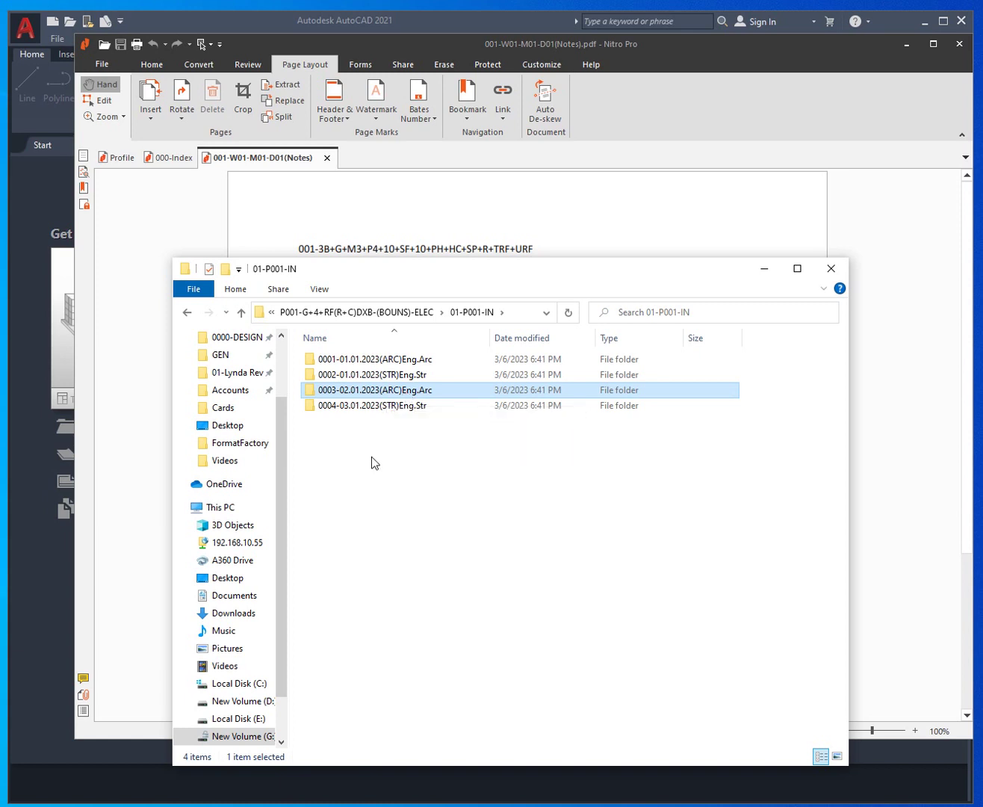
Open the 0004-03.01.2023(STR)Eng.Str folder, read its text note in Notepad, close it and return to 01-P001-IN
left_click(366, 413)
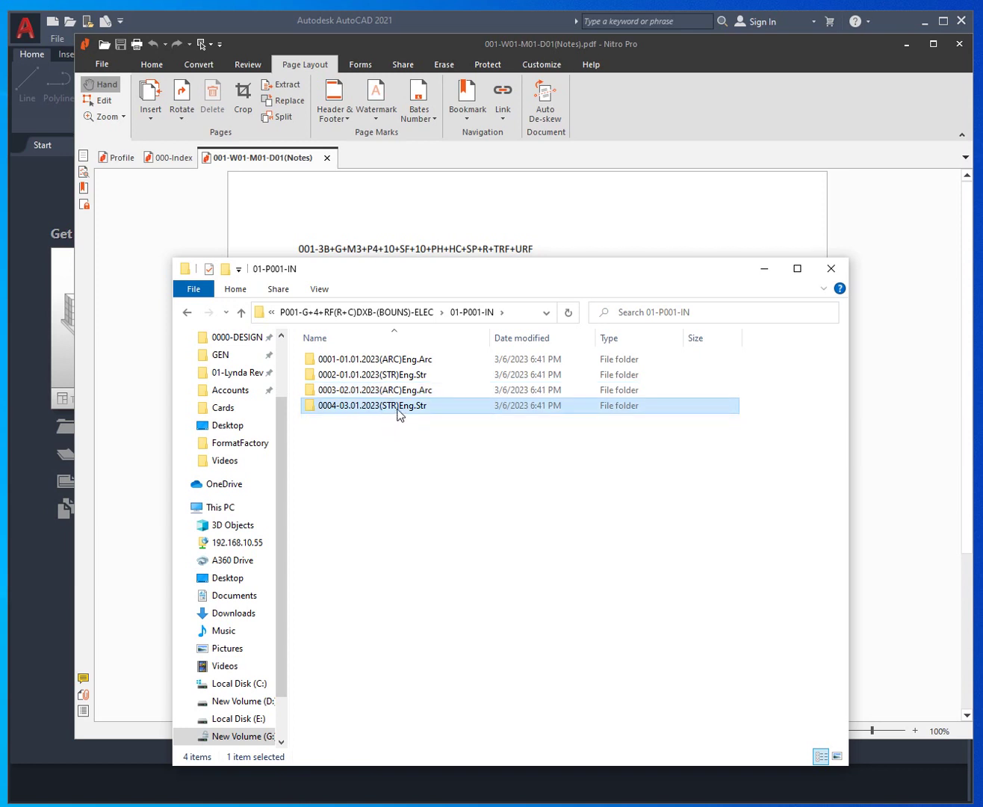
double_click(398, 416)
double_click(364, 376)
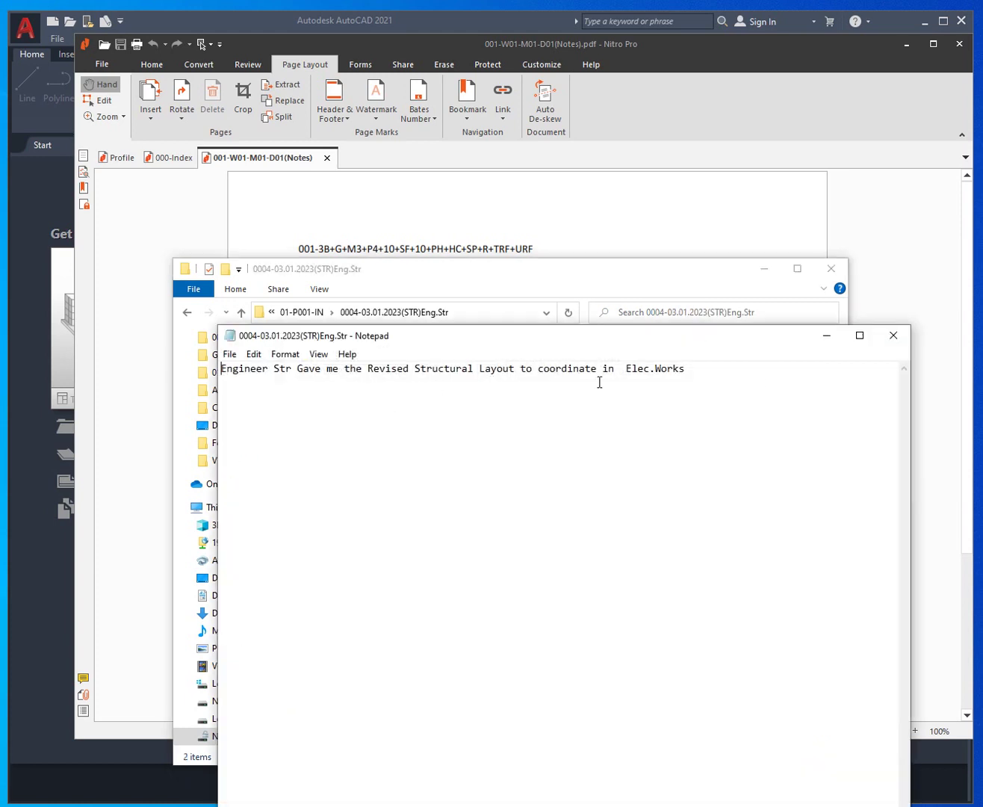
left_click(893, 336)
left_click(299, 313)
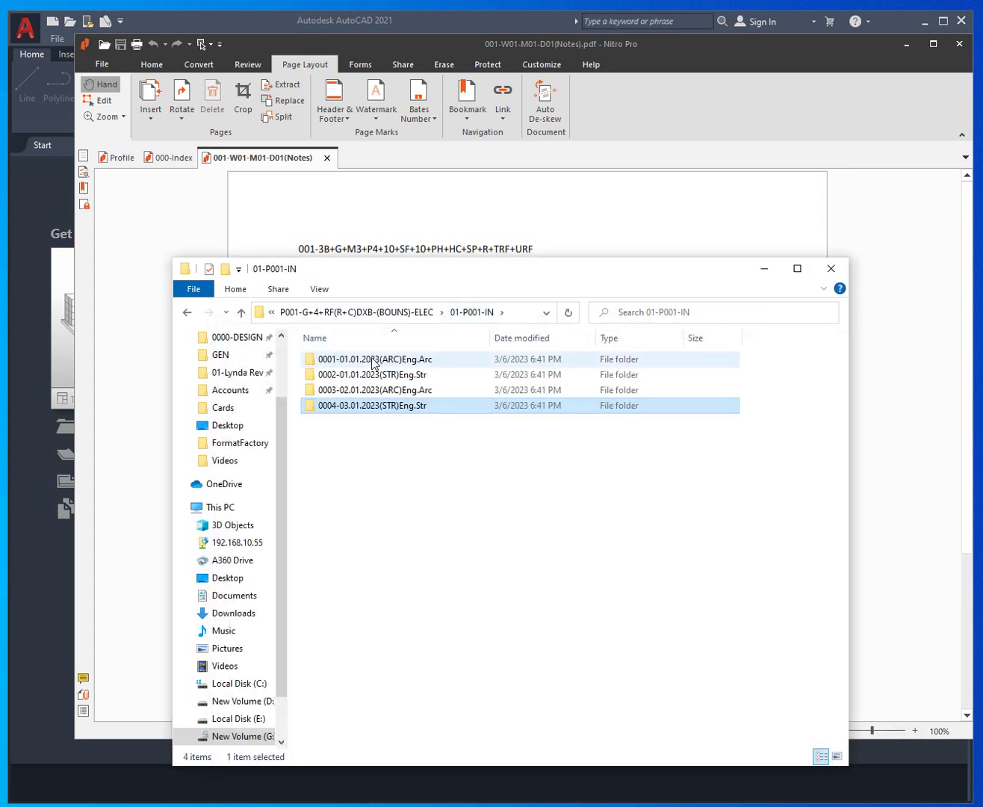
Reopen 01-P001-IN from the project folder and examine the DWG files in its 0003 (ARC) and 0004 (STR) folders
left_click(402, 314)
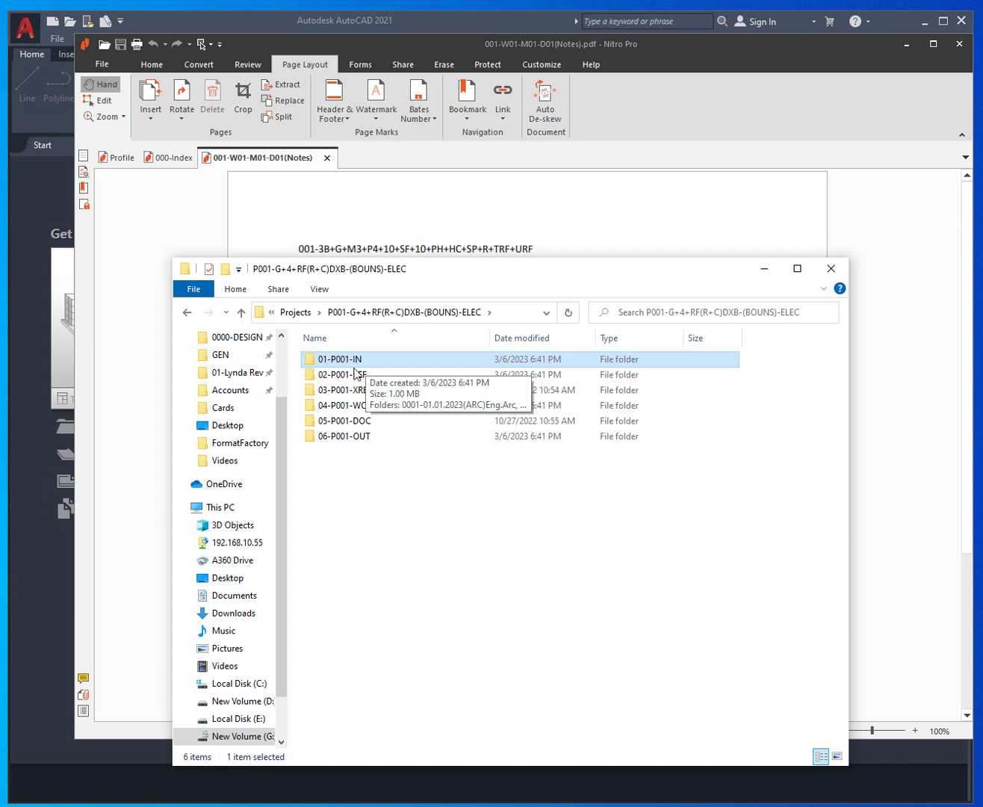
double_click(351, 367)
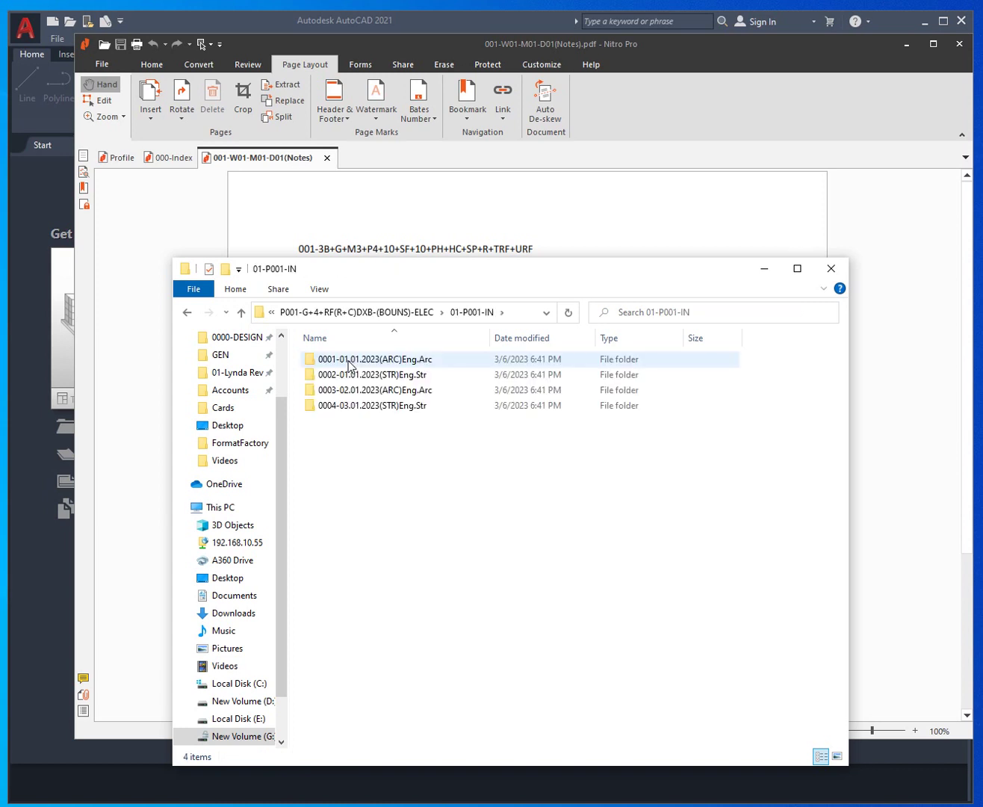
double_click(368, 389)
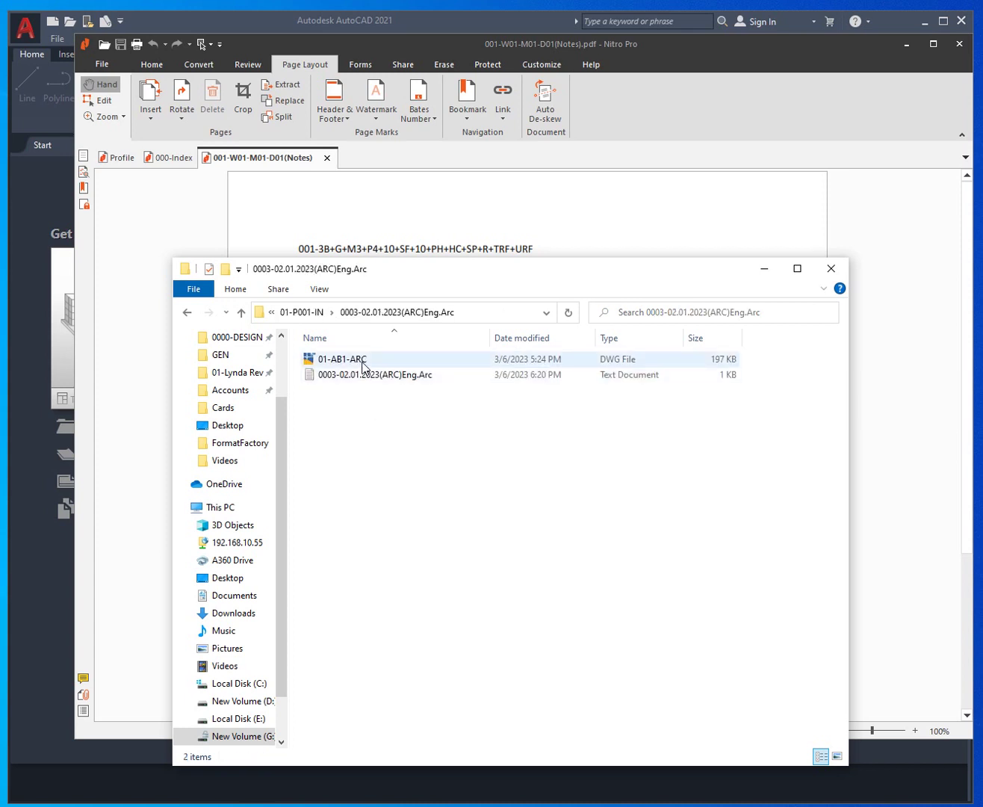
left_click(295, 318)
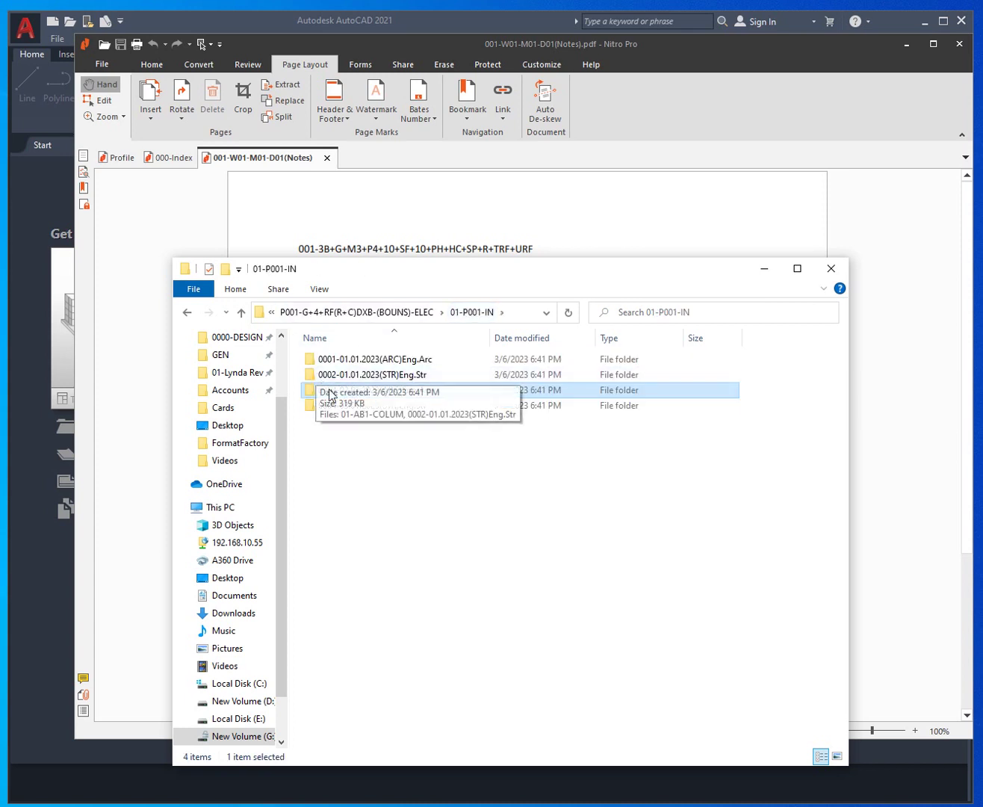
double_click(345, 406)
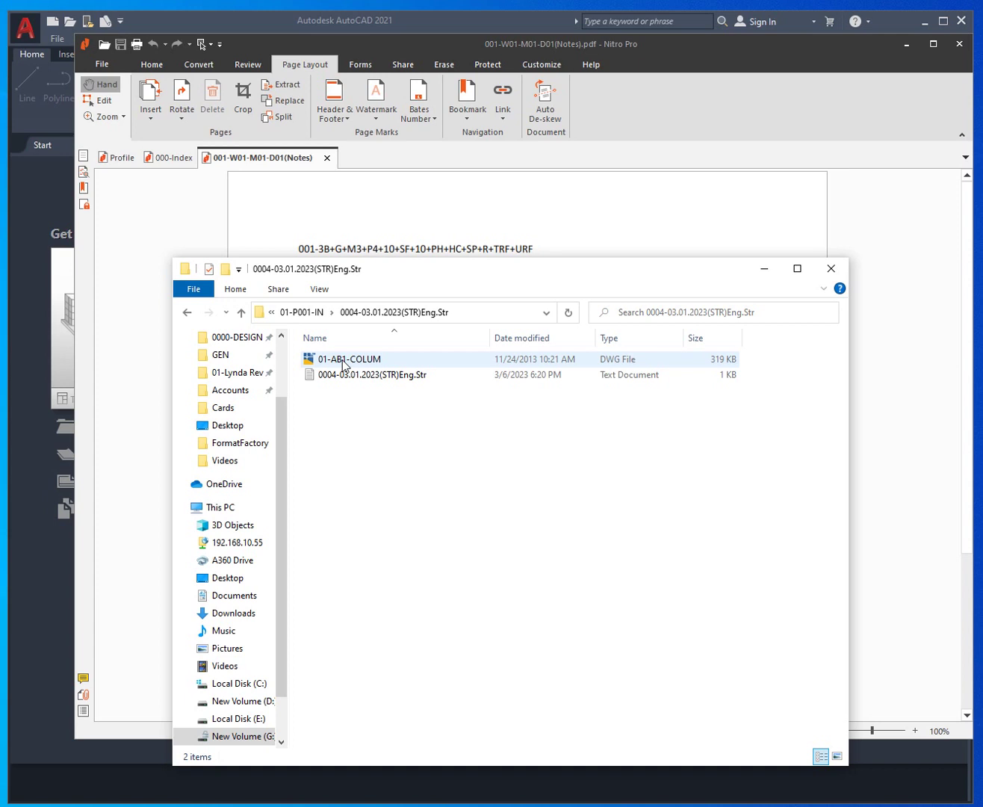
left_click(298, 313)
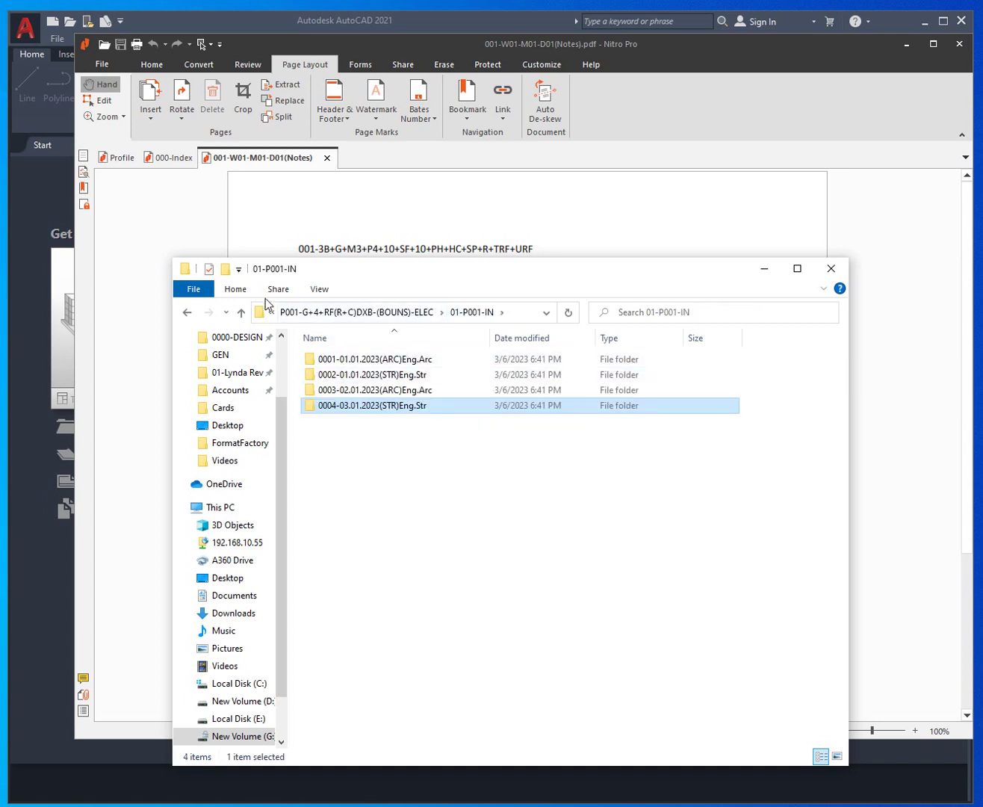
Examine the drawings in the project's 02-P001-REF folder and return to the P001-G+4+RF(R+C)DXB-(BOUNS)-ELEC folder
left_click(383, 312)
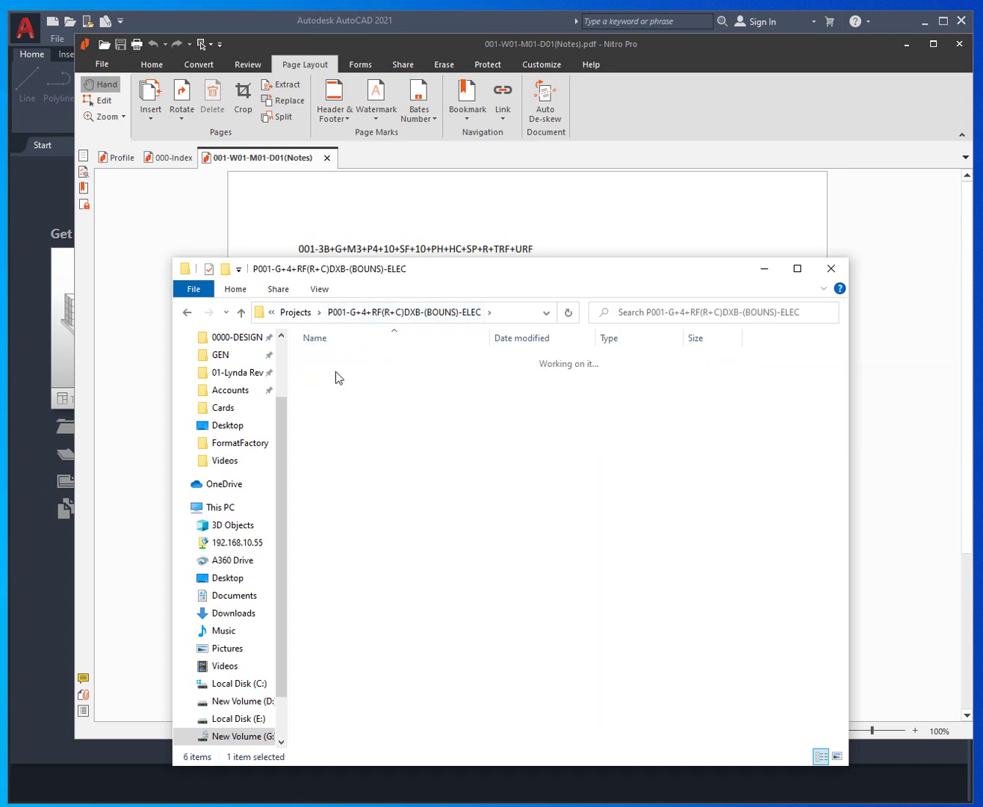
double_click(349, 358)
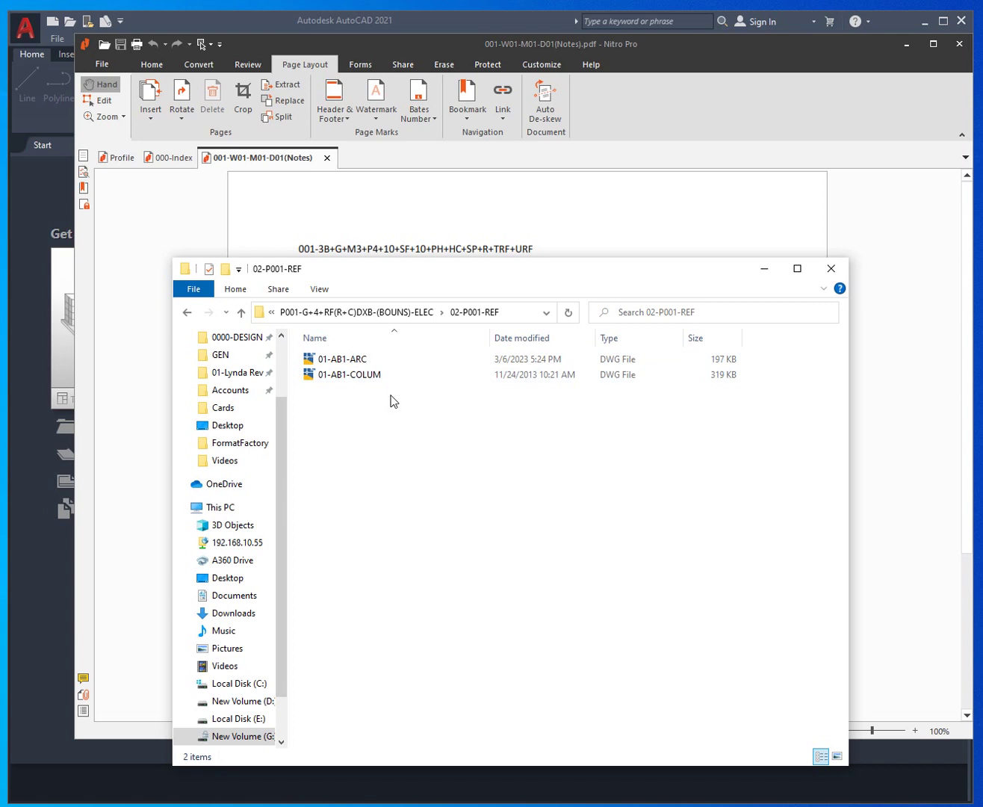
left_click(390, 314)
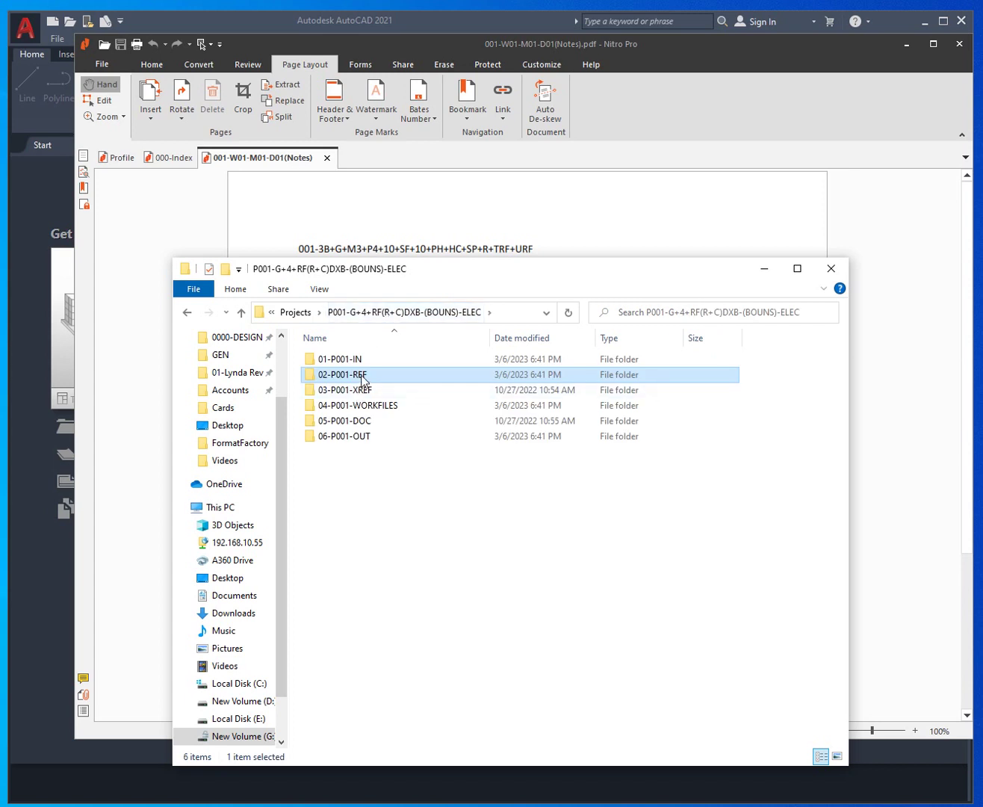
Try appending "(gray scale)" to the name of the 03-P001-XREF folder
left_click(359, 391)
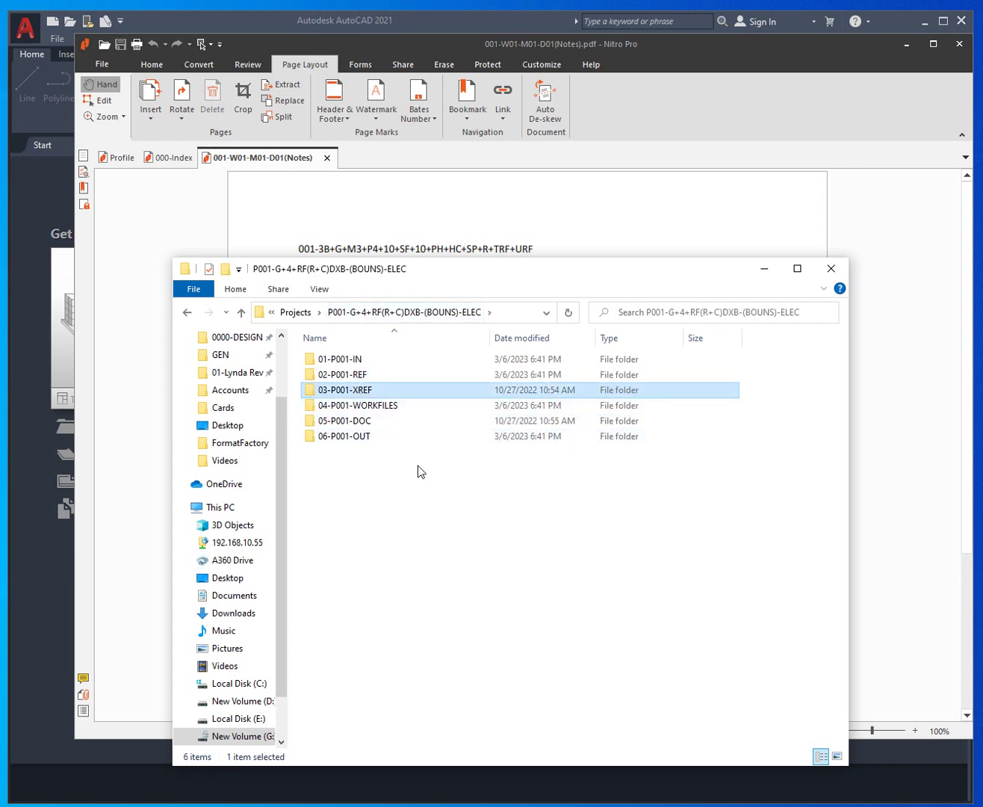
key("F2")
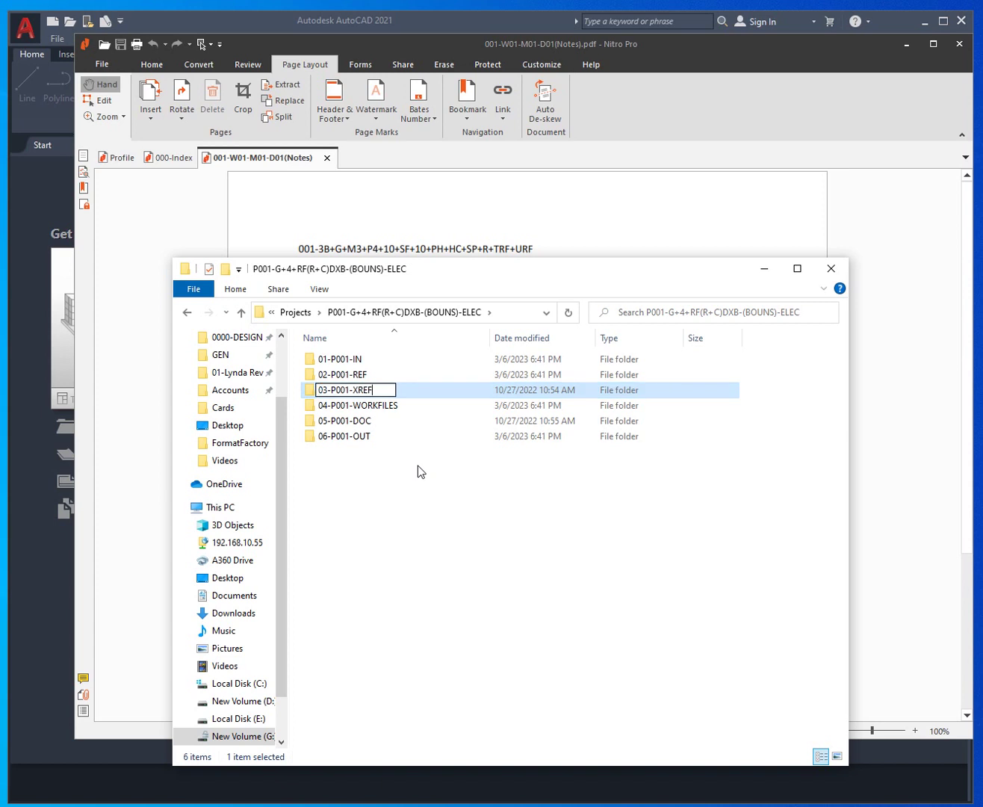
type("(gray scale)")
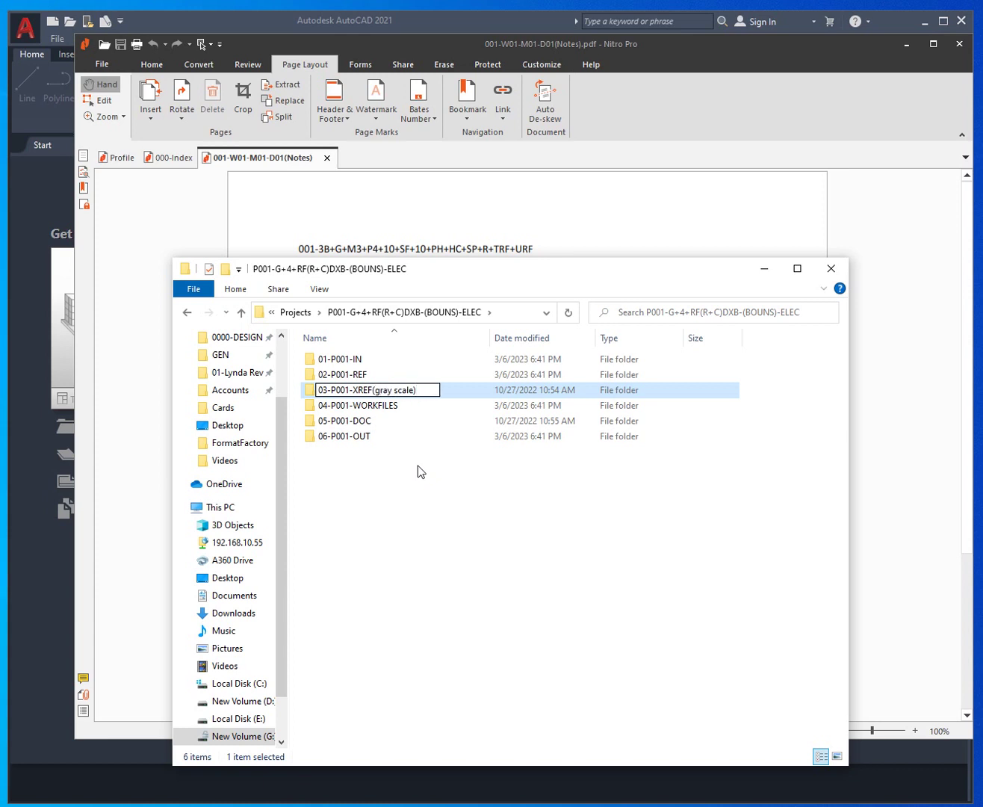
key("Escape")
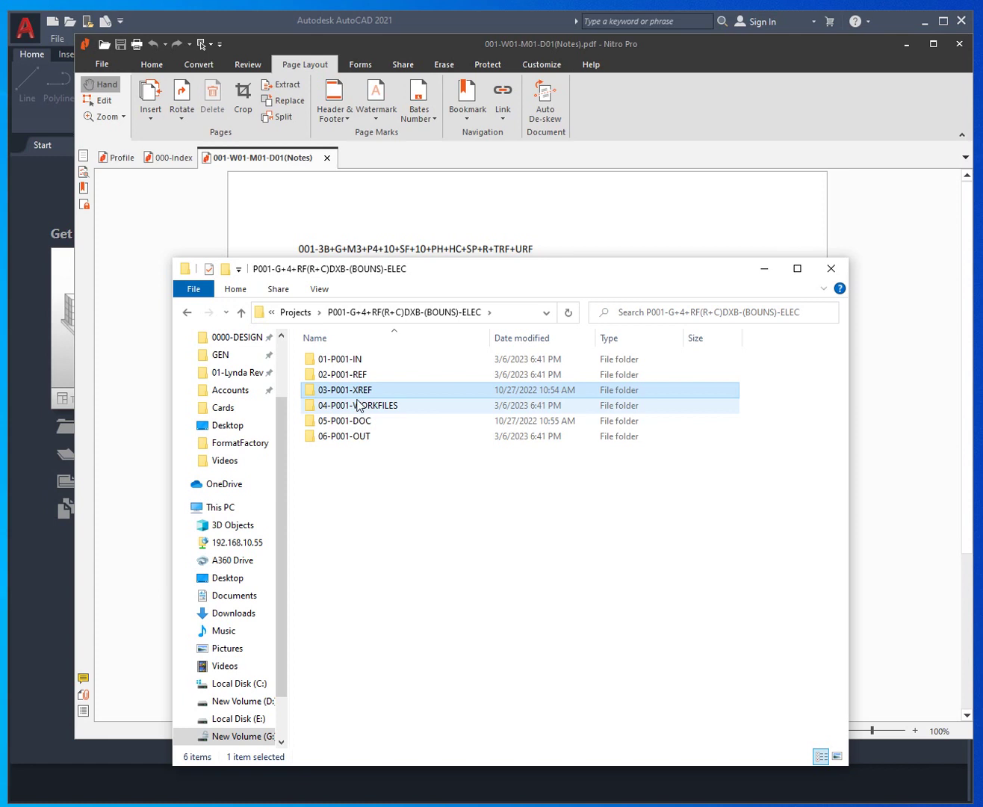
Examine the contents of the 04-P001-WORKFILES and 05-P001-DOC folders, returning to the project folder after each
double_click(382, 405)
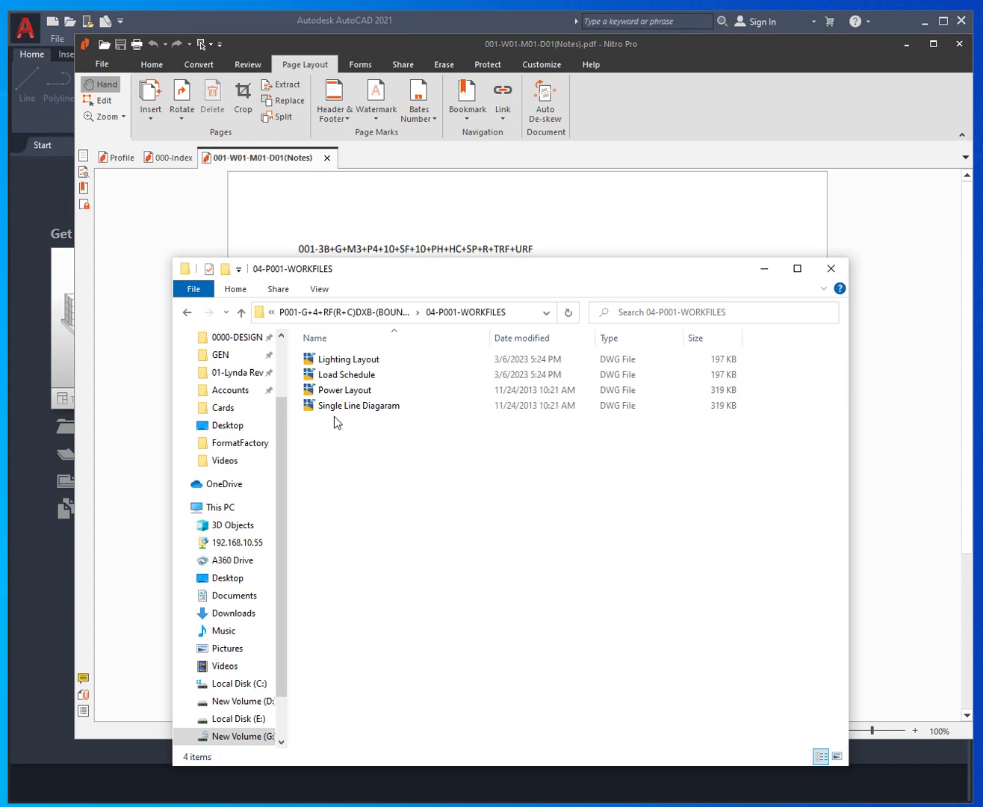
left_click(372, 322)
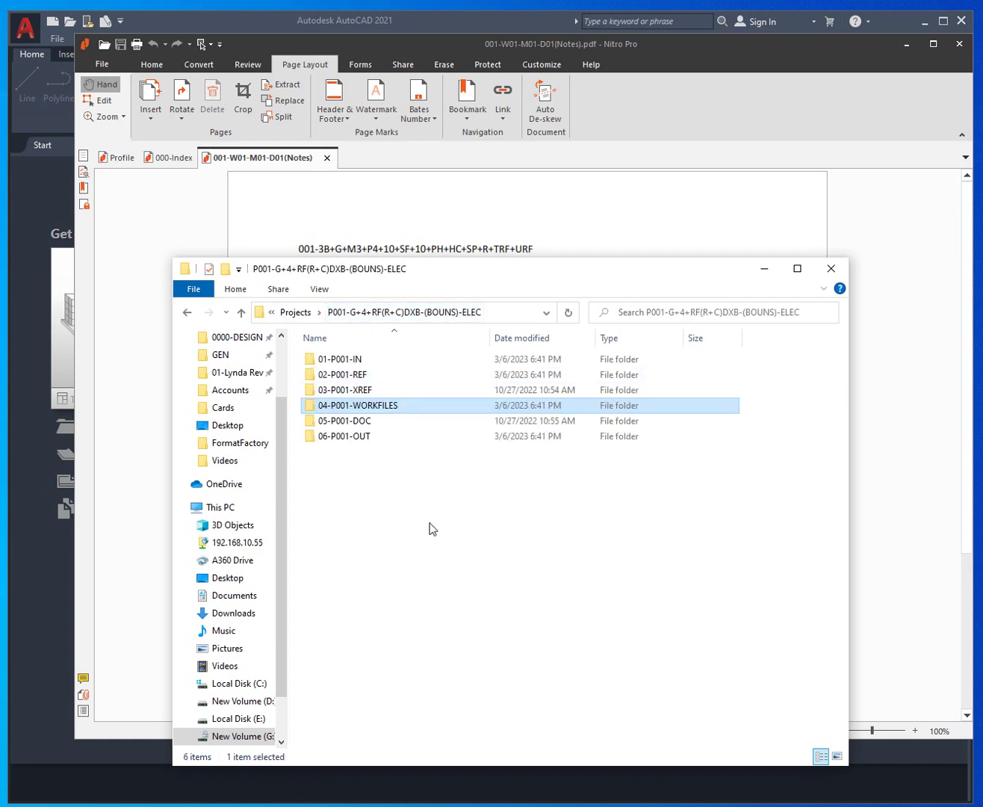
double_click(362, 427)
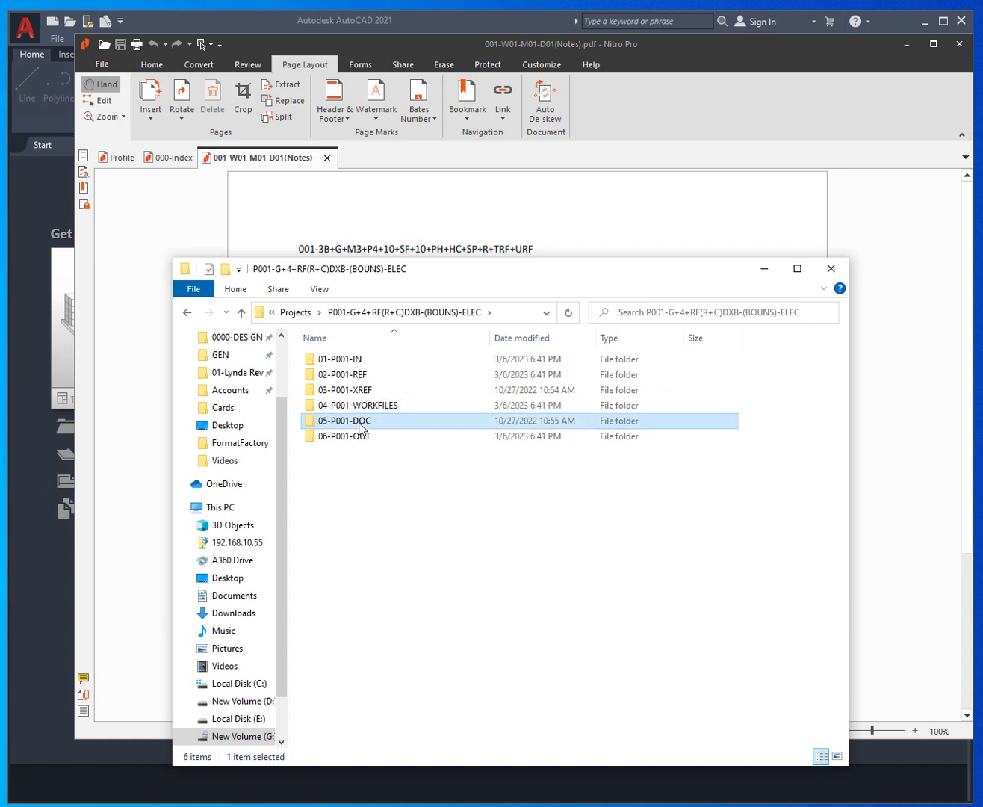
left_click(396, 316)
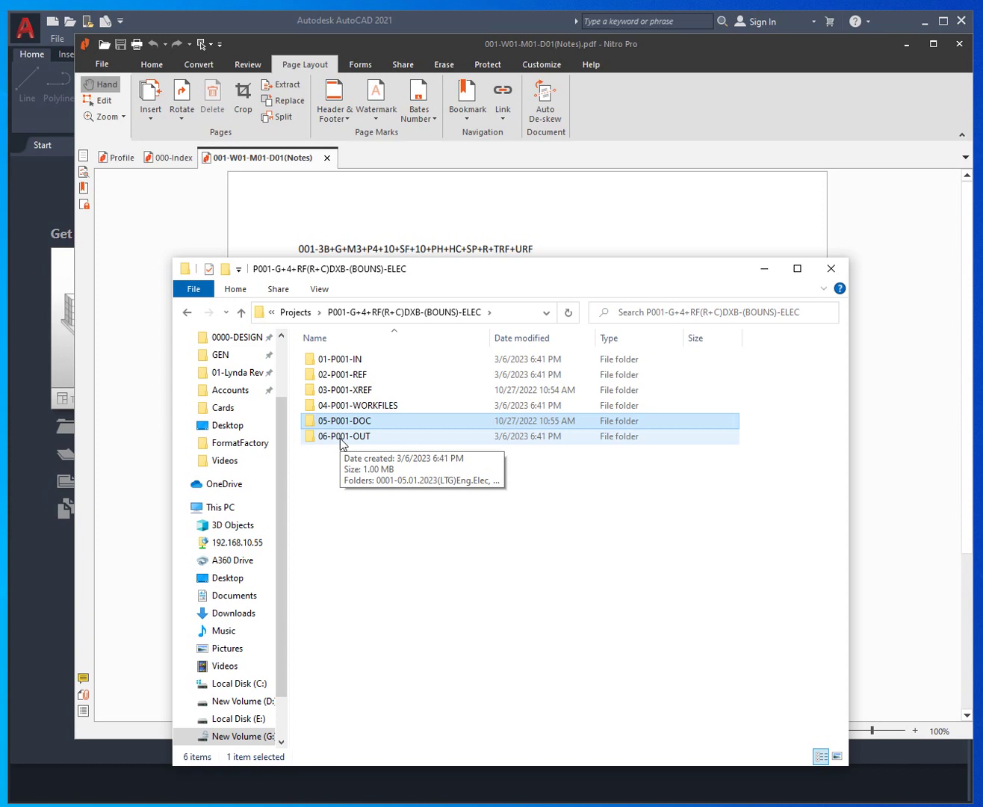
In 06-P001-OUT, read the text note inside the 0001-05.01.2023(LTG)Eng.Elec folder, close it and return to 06-P001-OUT
double_click(342, 438)
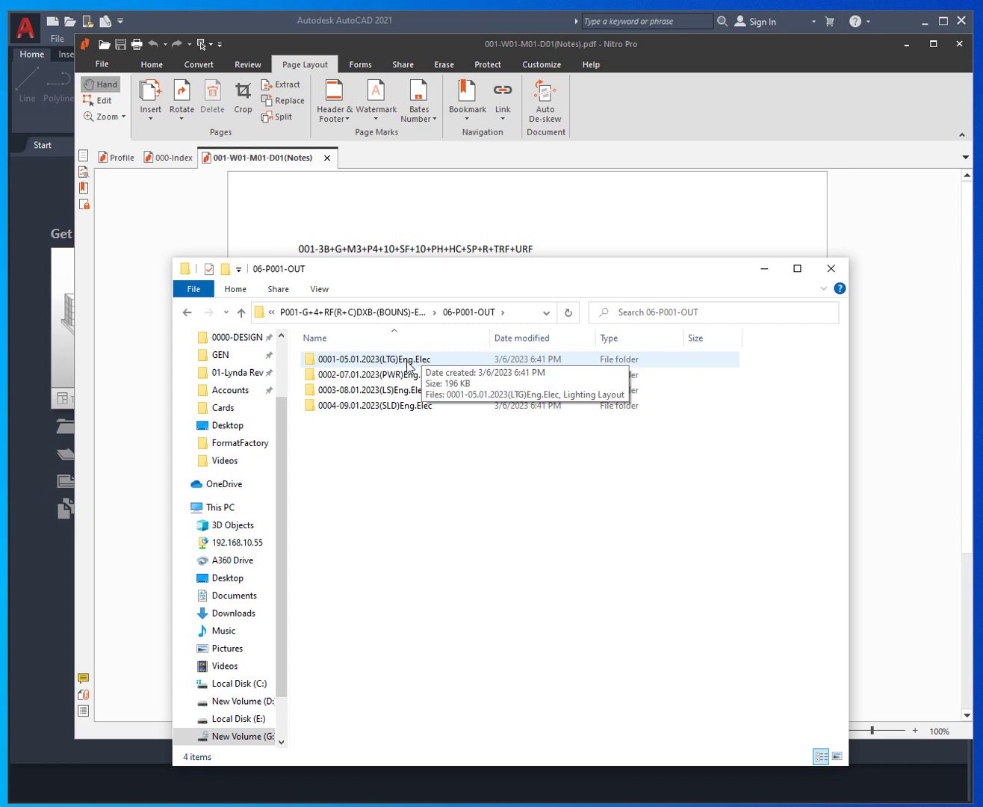
double_click(407, 367)
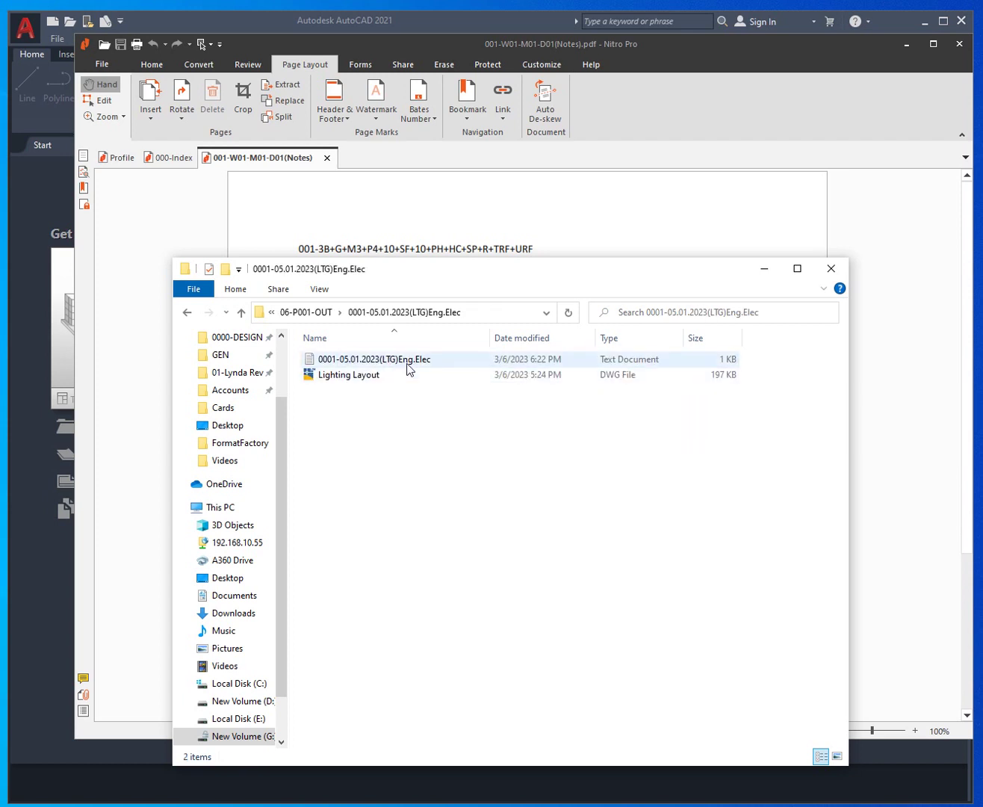
double_click(408, 363)
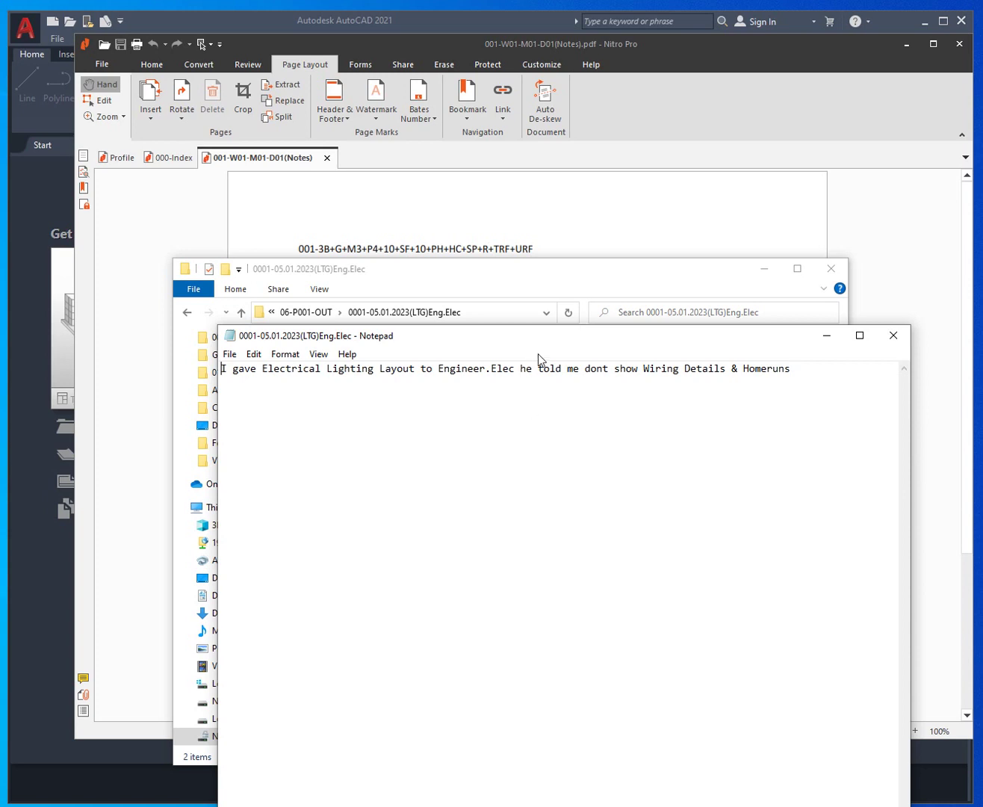
left_click(893, 336)
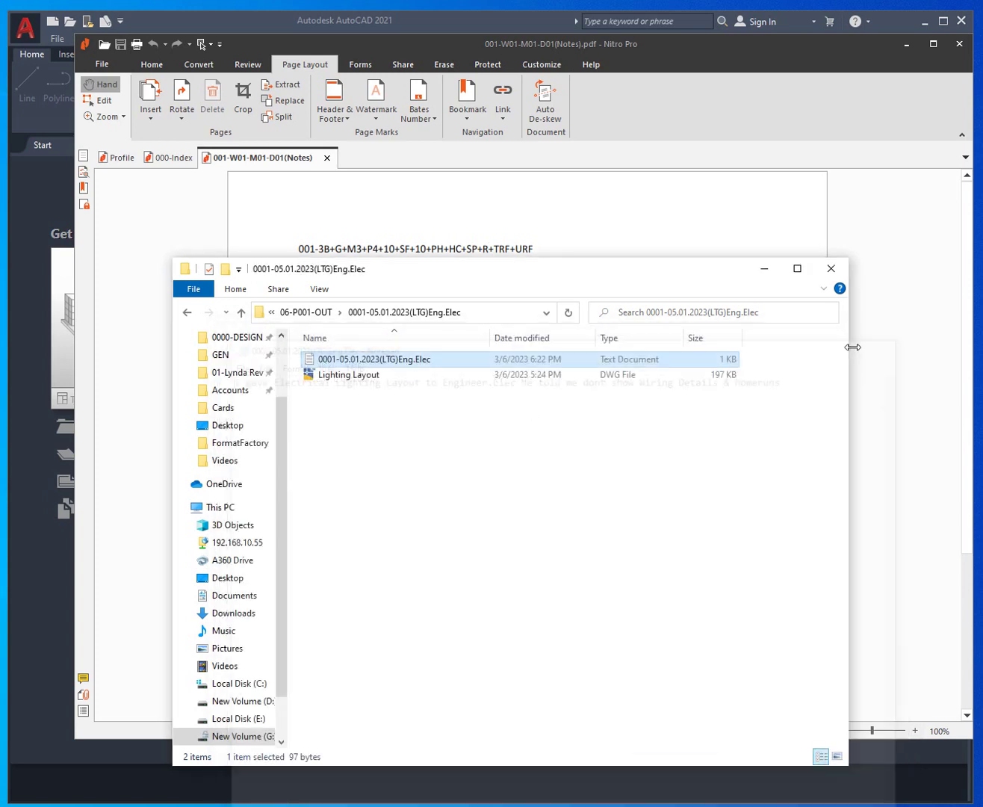
left_click(307, 312)
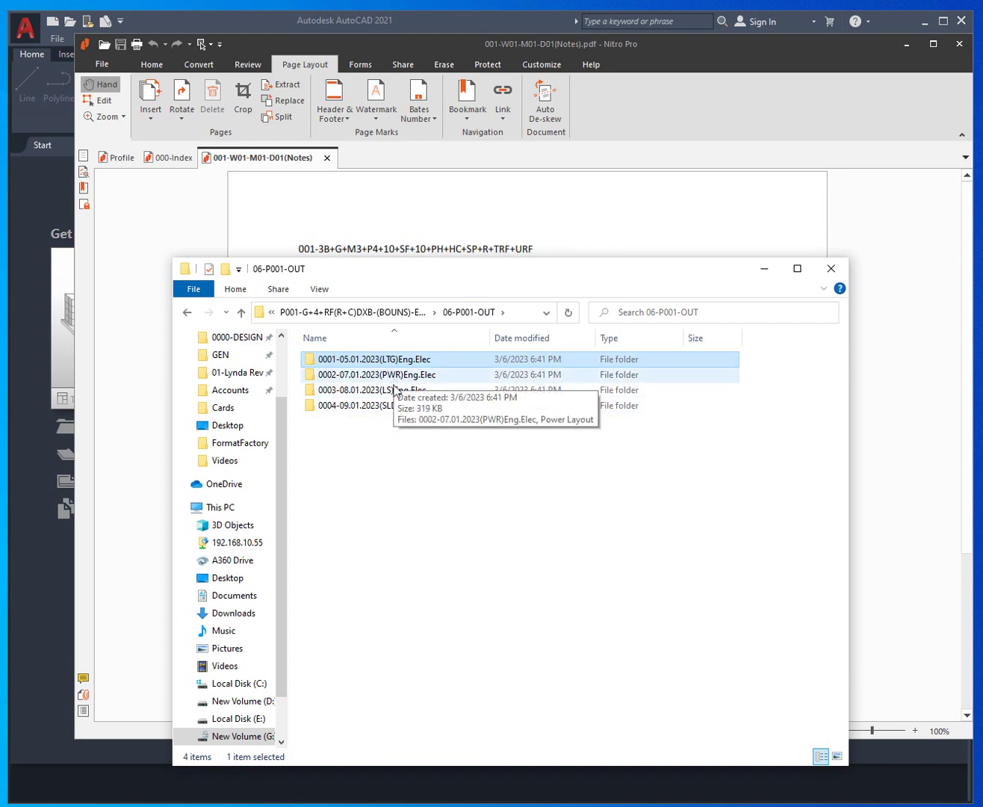
Move the File Explorer window slightly, open the 0002-07.01.2023(PWR)Eng.Elec folder and read its text note in Notepad
left_click_drag(414, 279, 396, 246)
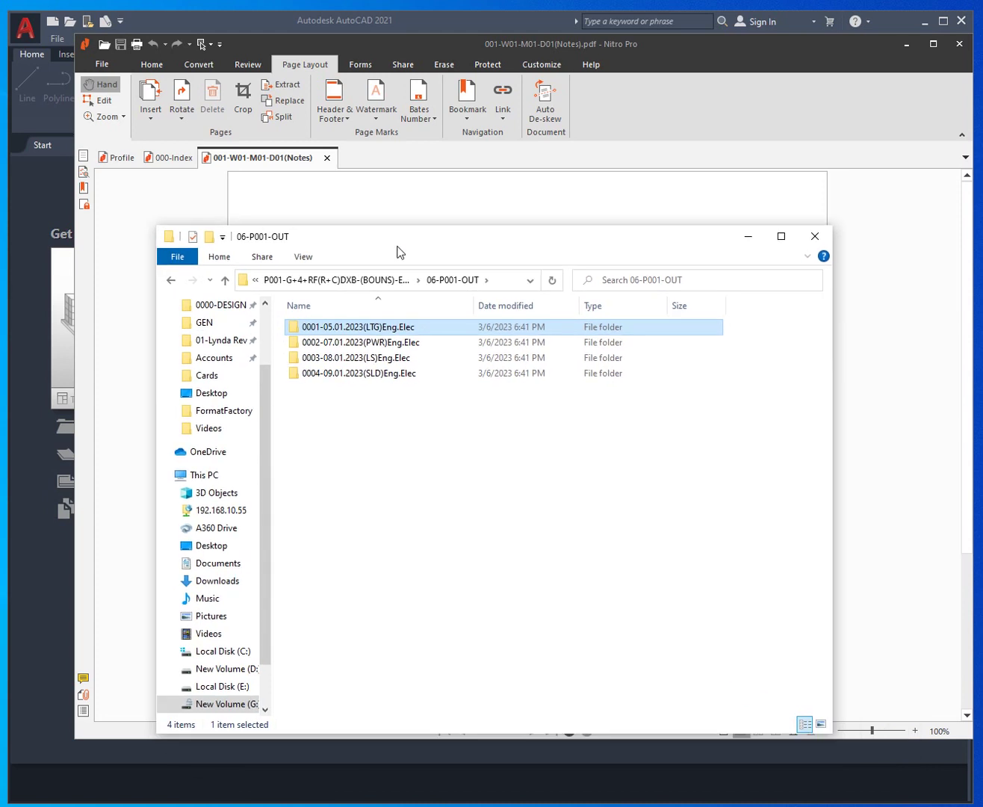
left_click(381, 343)
double_click(380, 345)
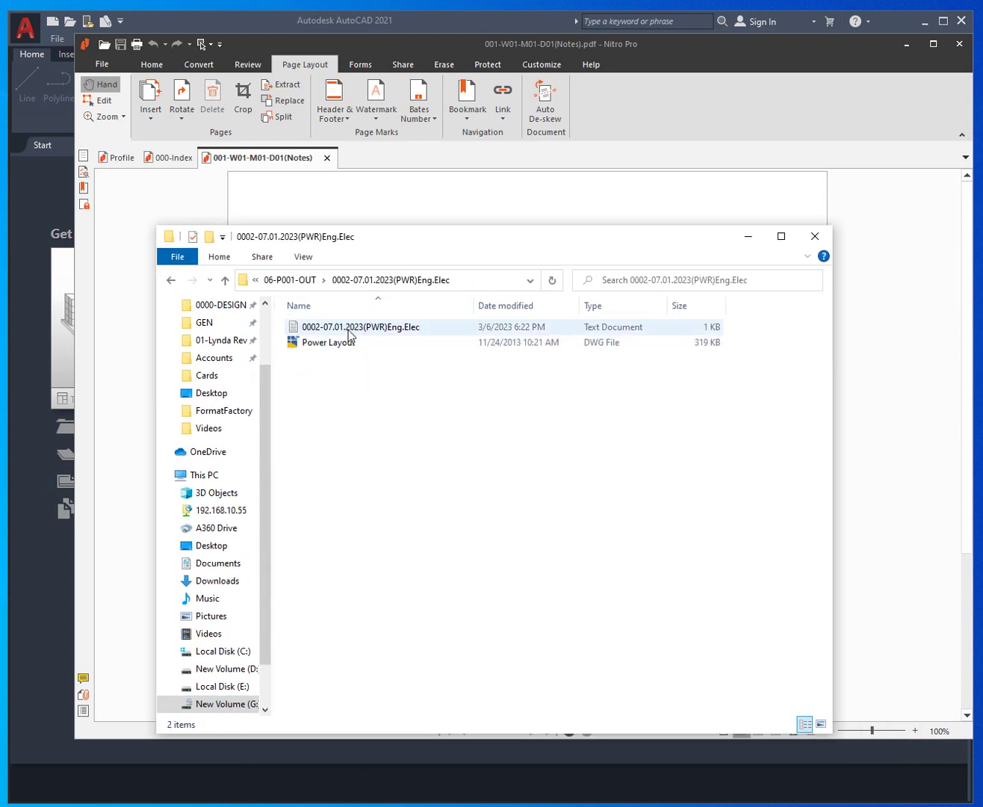
double_click(351, 327)
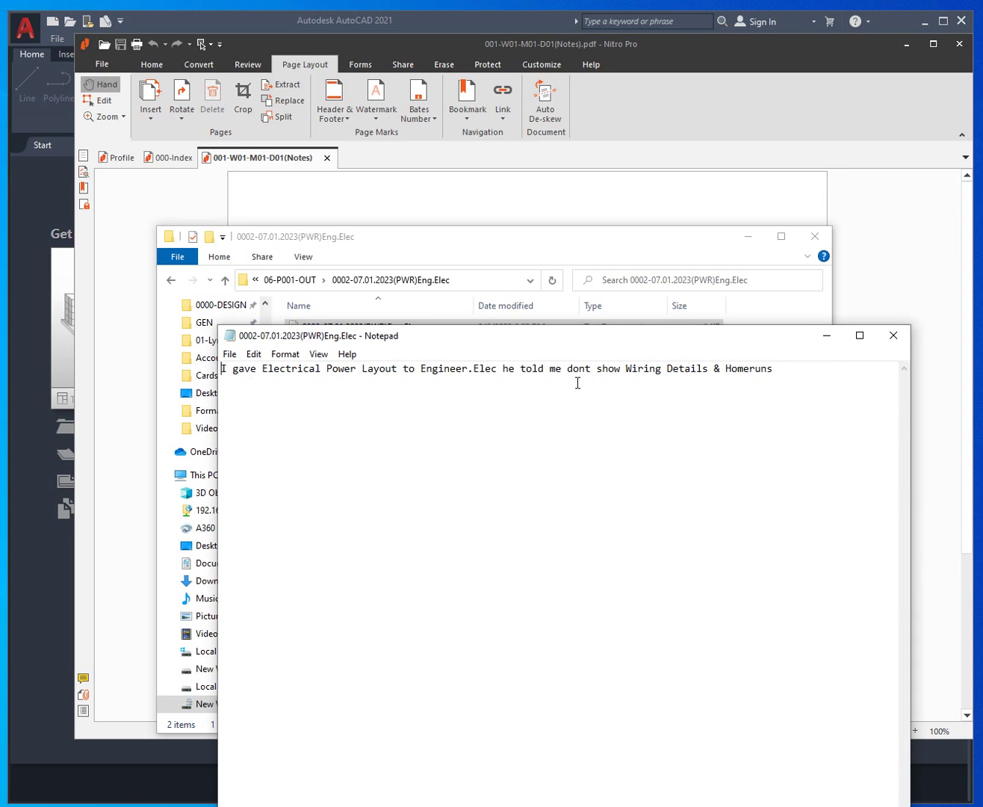
Close the open note, read the text note in the 0003-08.01.2023(LS)Eng.Elec folder of 06-P001-OUT, close it and return to 06-P001-OUT
left_click(897, 340)
left_click(299, 284)
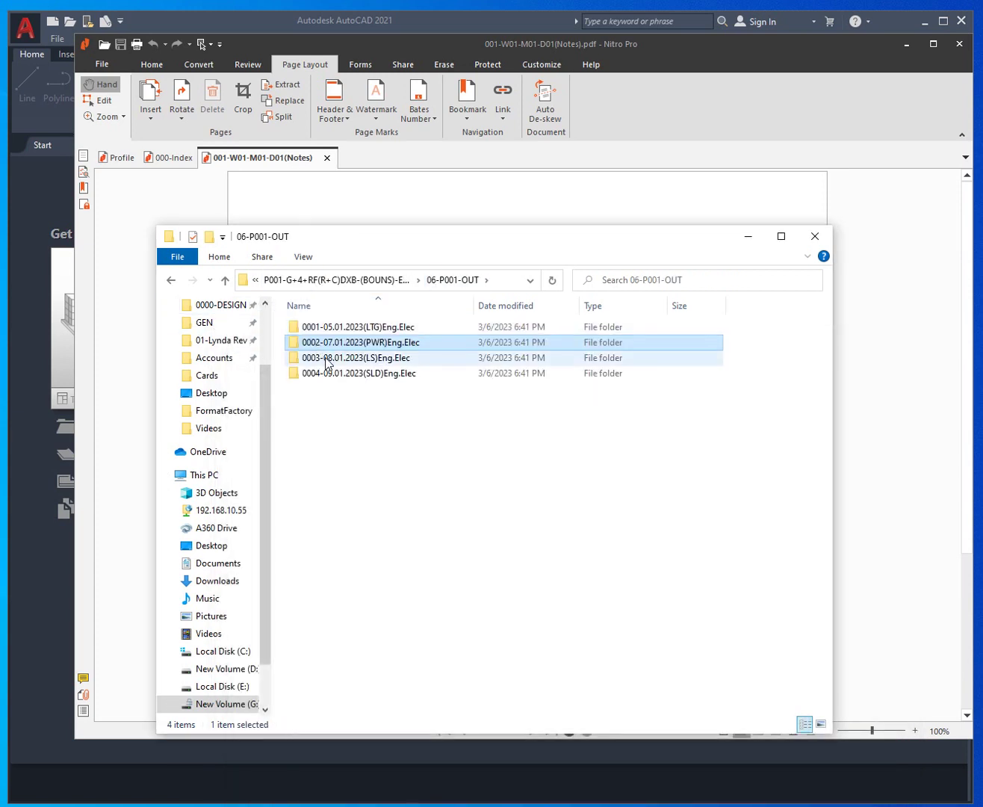
double_click(369, 358)
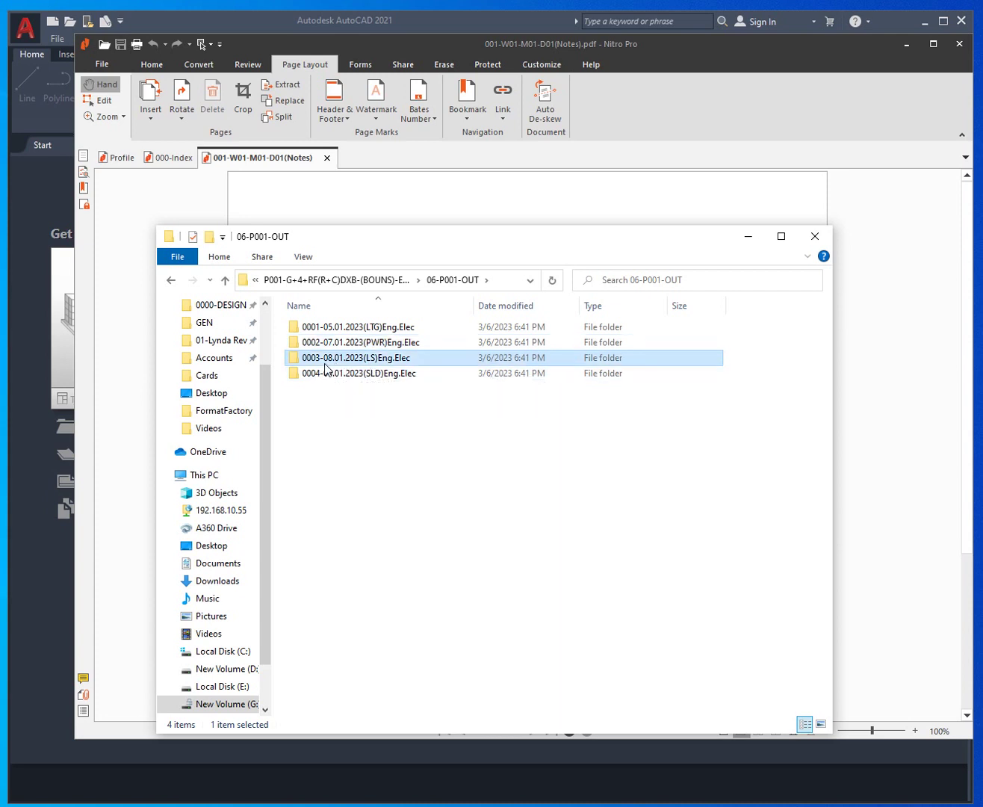
double_click(342, 329)
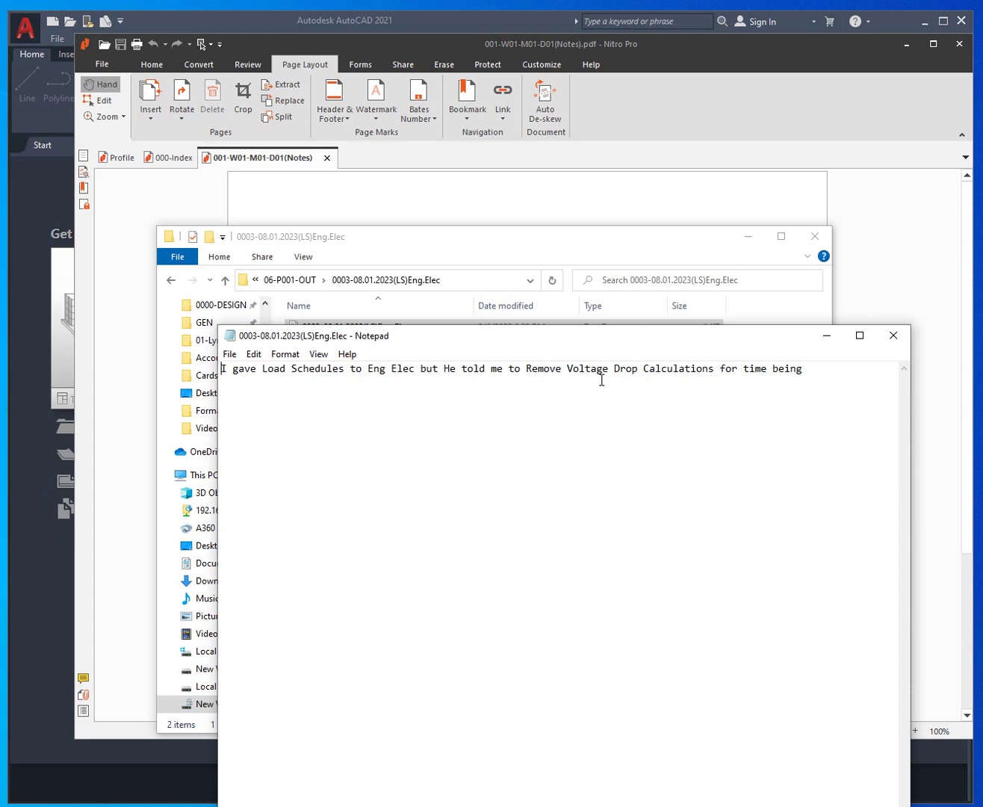
left_click(890, 335)
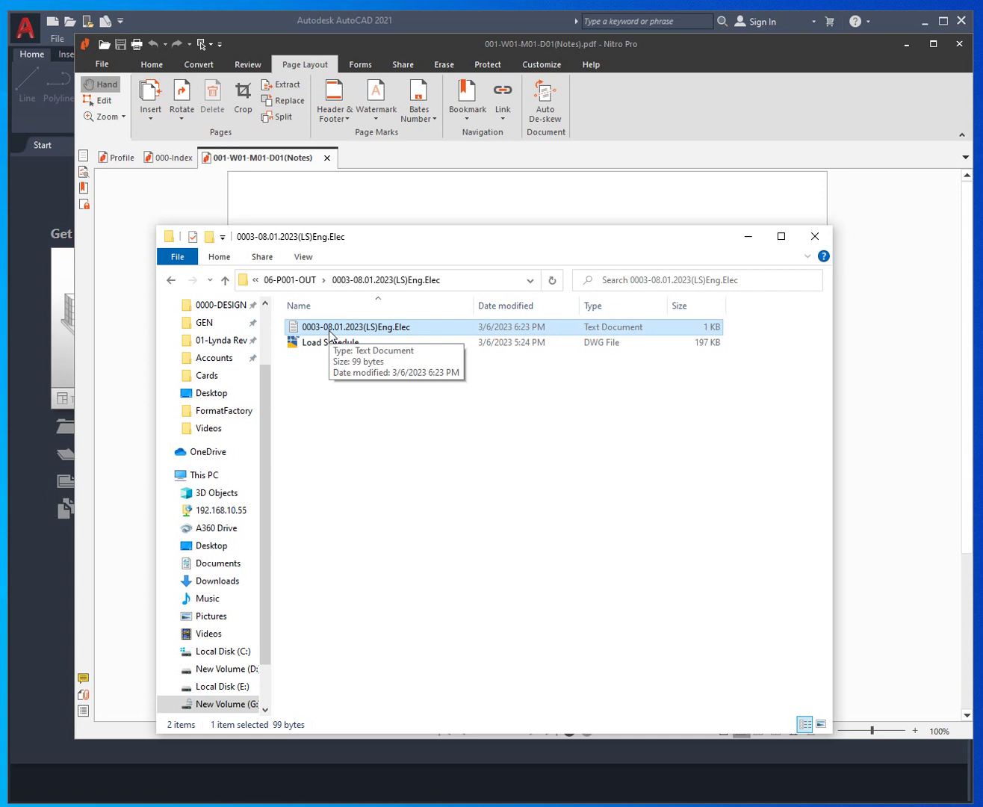
double_click(397, 329)
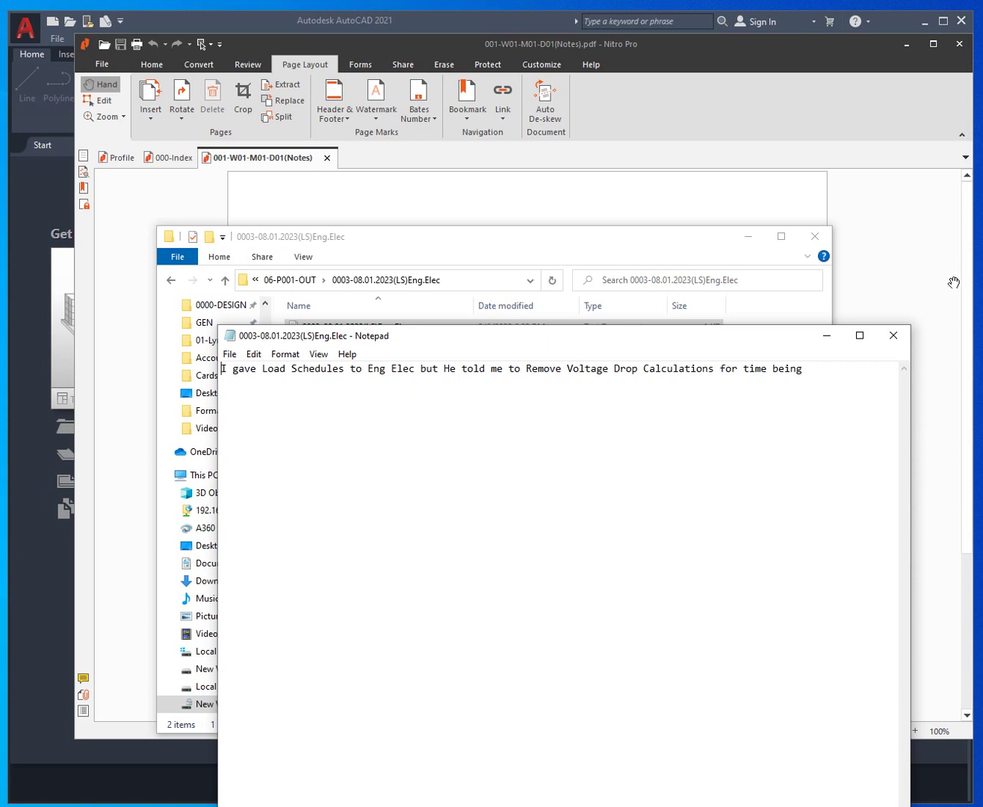
left_click(892, 335)
left_click(291, 281)
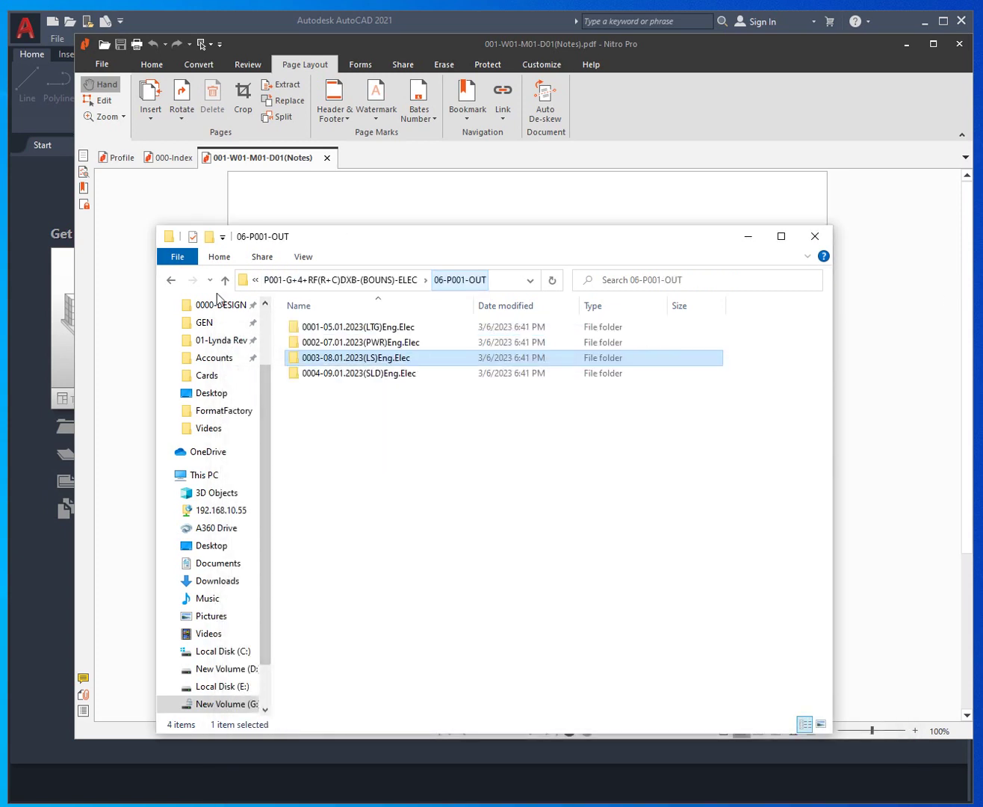
From the Projects folder, open P002-G+2+RF(Schl)ISB-(JJT)-ALL and examine the sketches in 01-P002-IN's 0001-01.02.2023(Sktch)Mr.Clnt folder, returning to 01-P002-IN
left_click(388, 284)
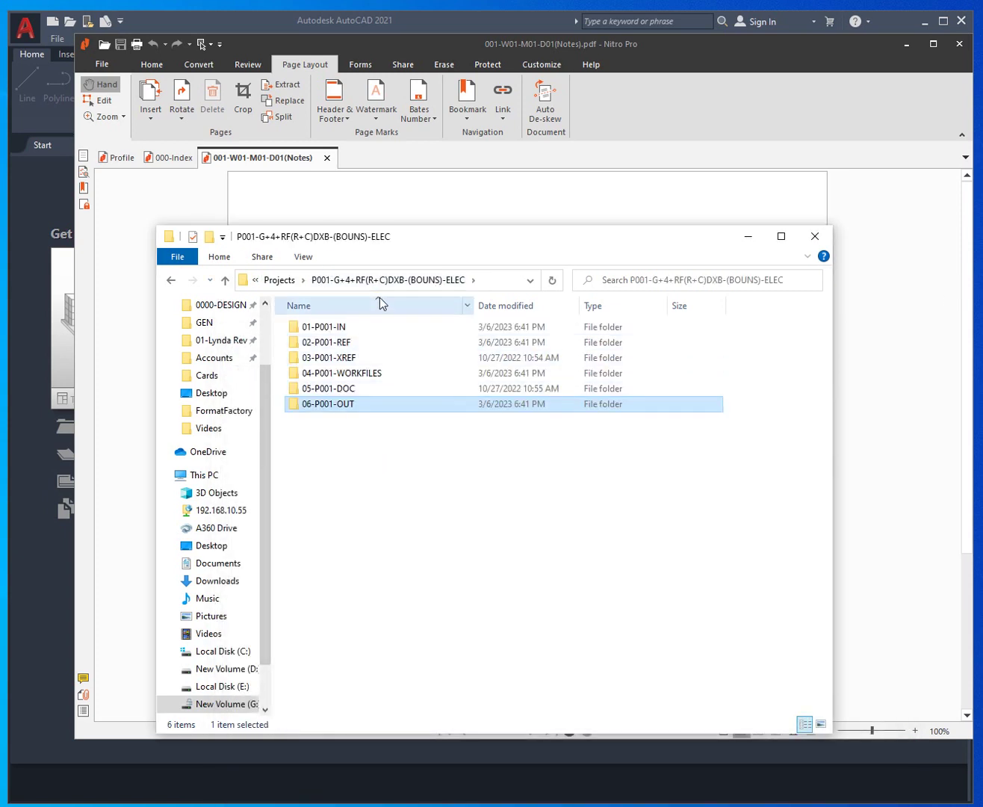
left_click(283, 280)
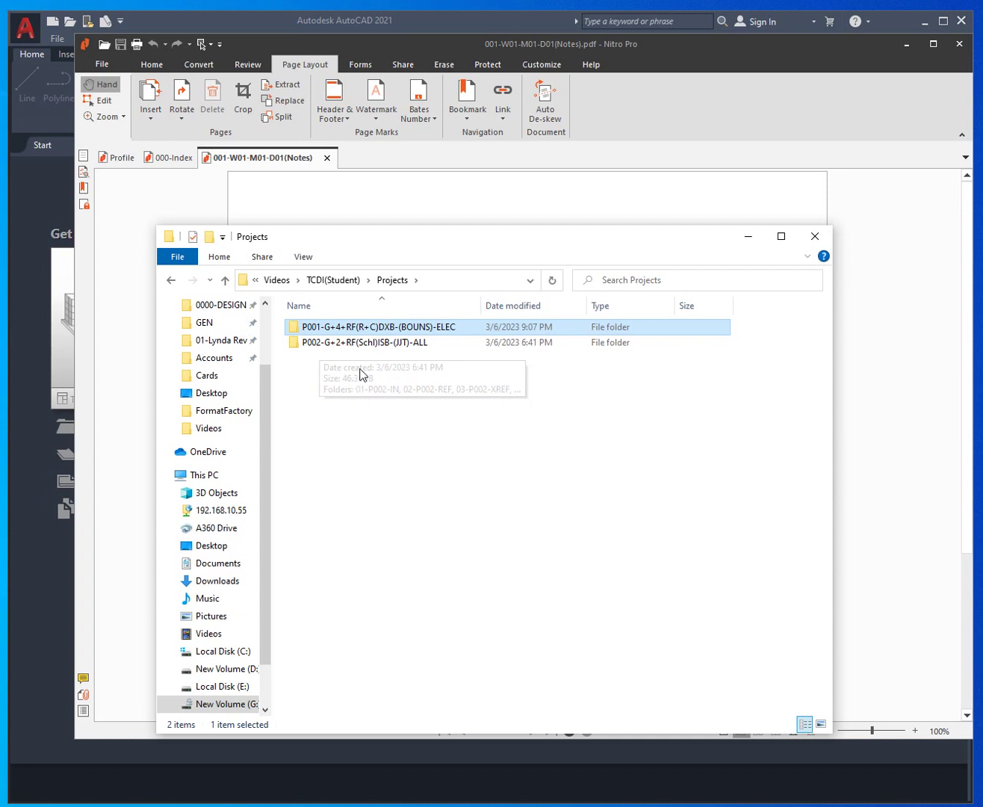
double_click(417, 344)
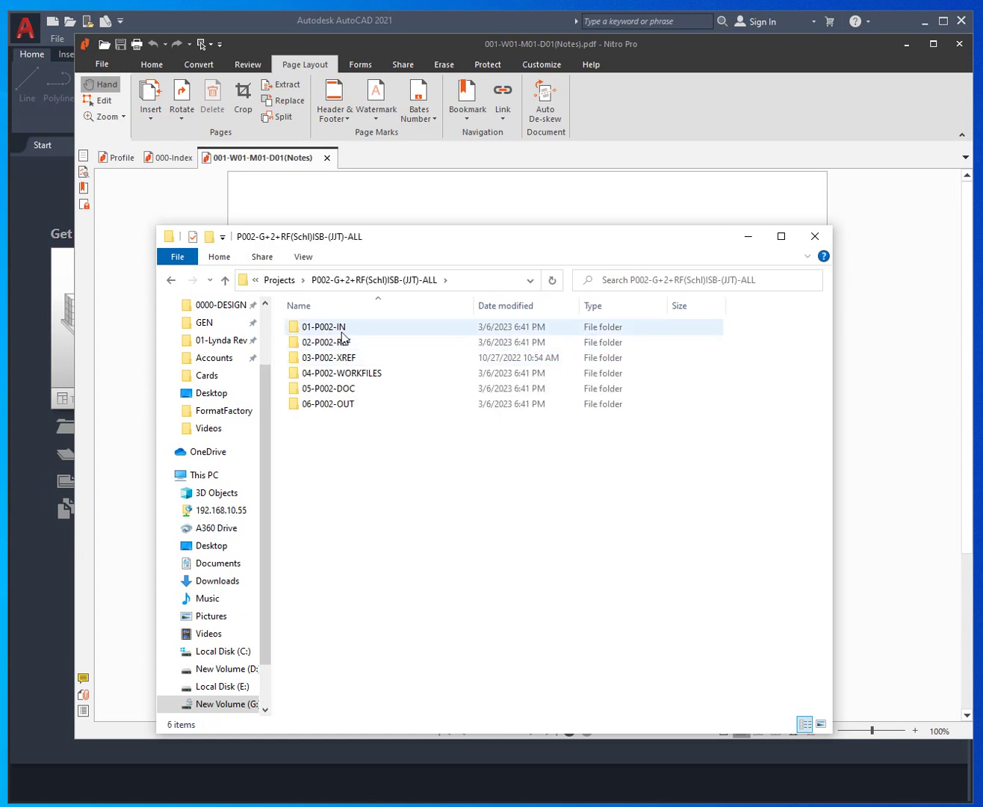
double_click(341, 338)
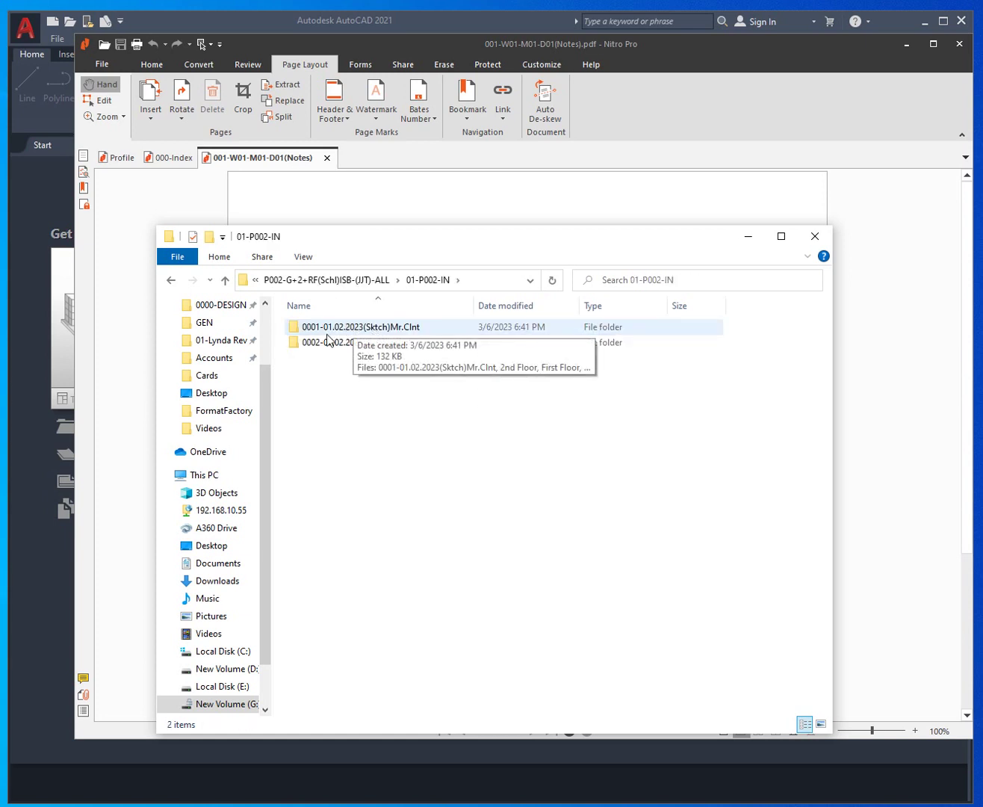
double_click(367, 327)
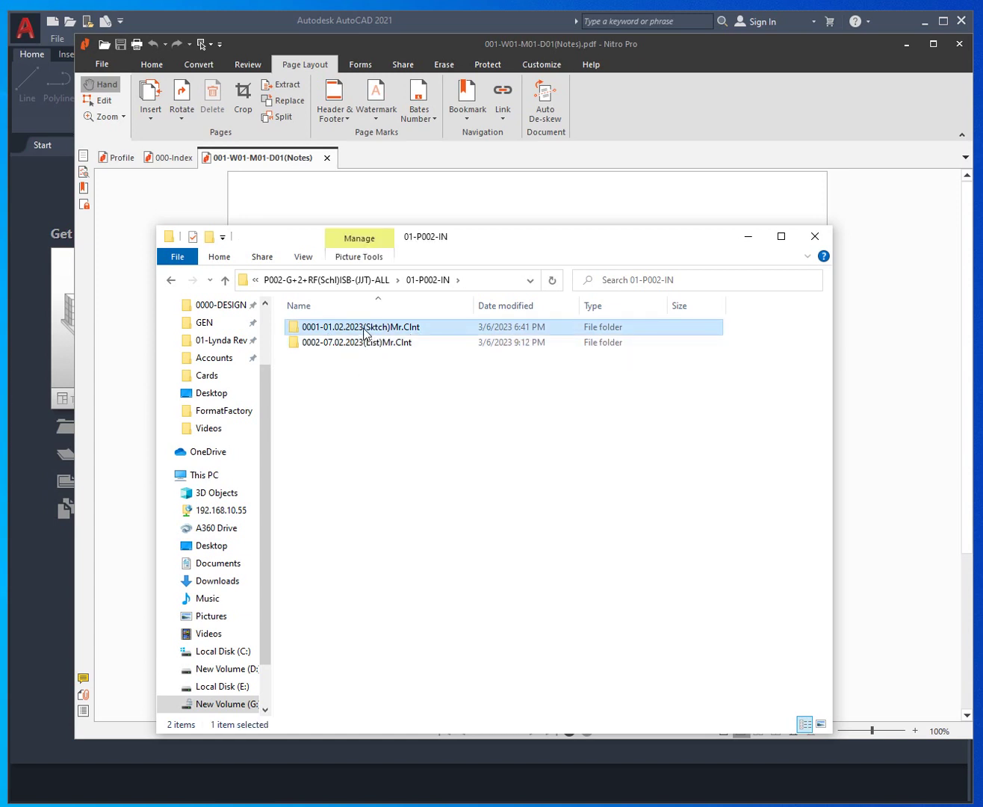
scroll(625, 449, "down", 3)
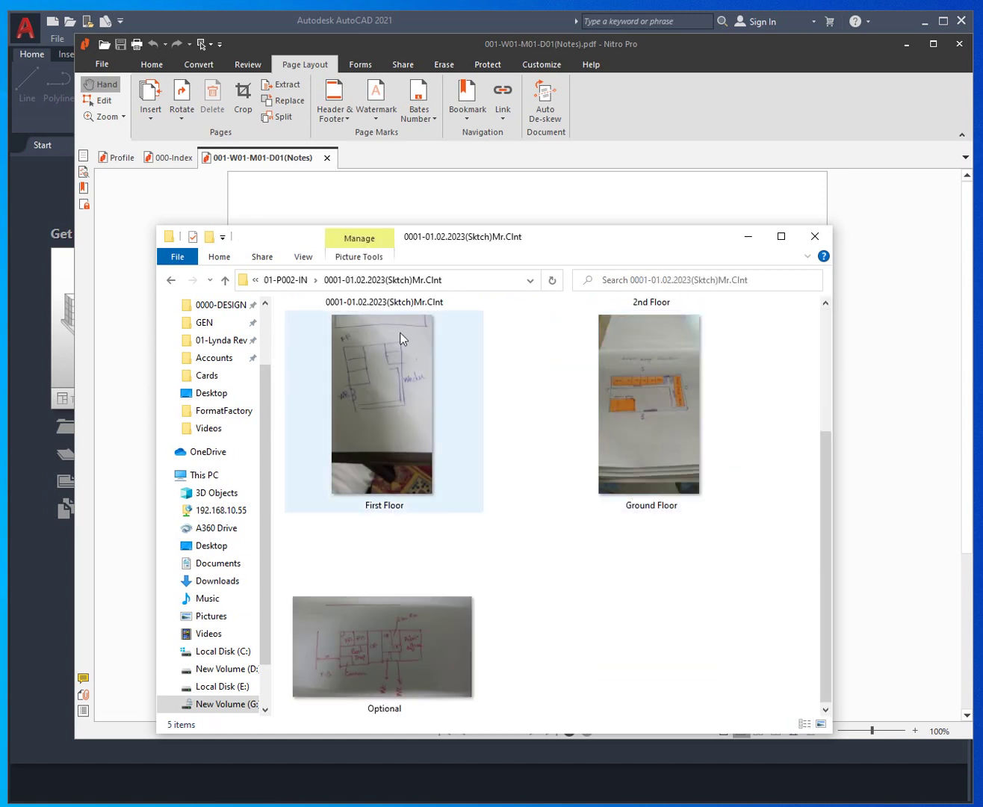
scroll(351, 381, "up", 3)
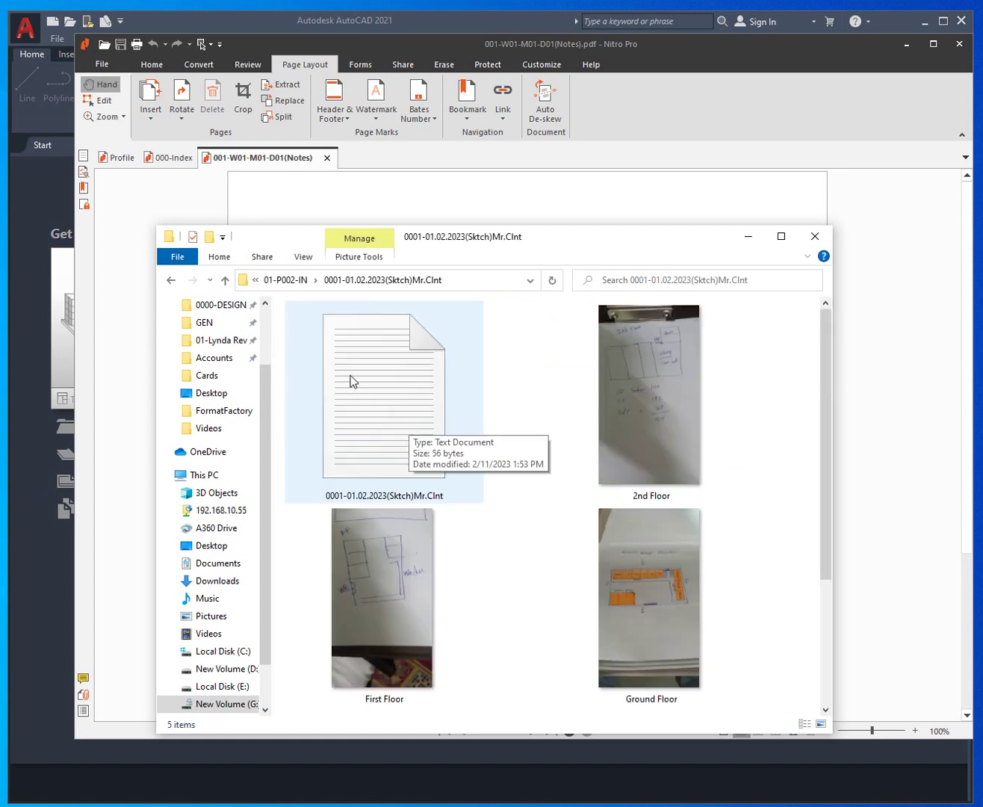
left_click(299, 281)
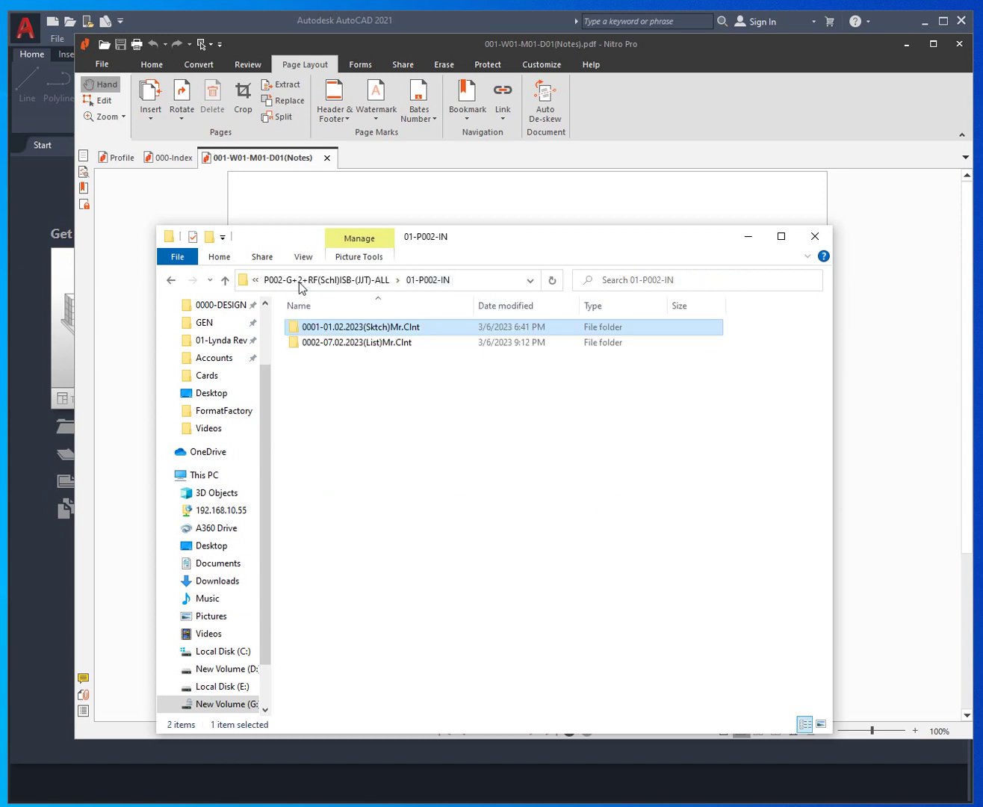
Read the text note in the 0002-07.02.2023(List)Mr.Clnt folder, close it and return to 01-P002-IN
double_click(326, 343)
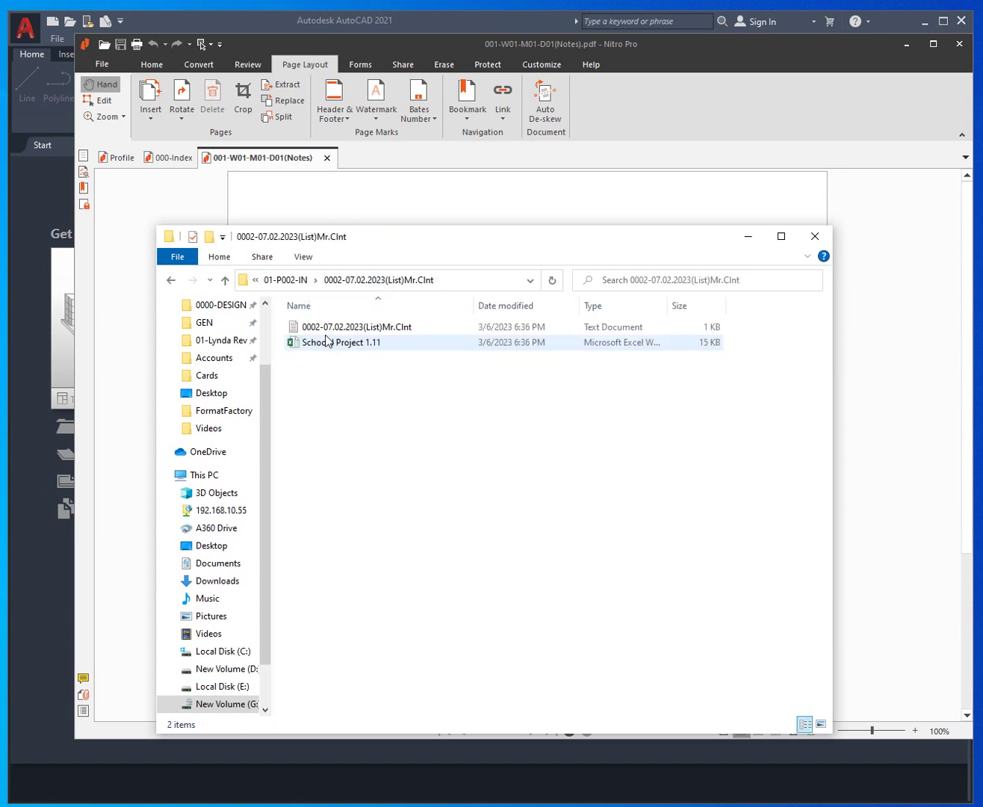
left_click(328, 327)
double_click(329, 327)
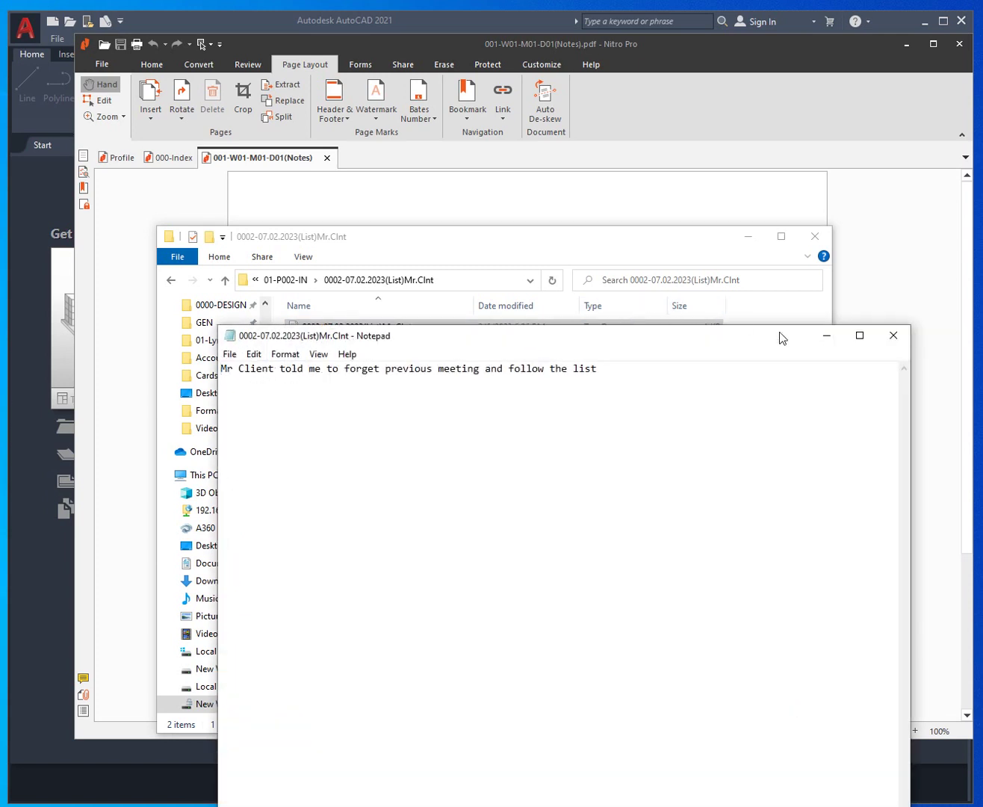
left_click(894, 336)
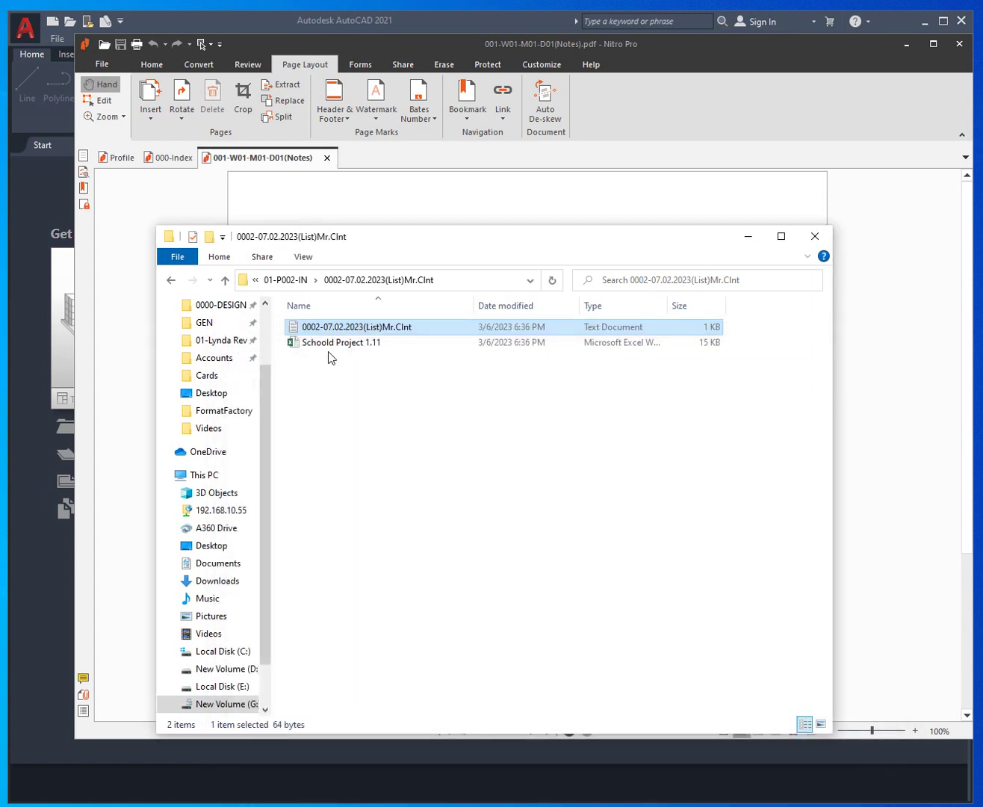
left_click(295, 279)
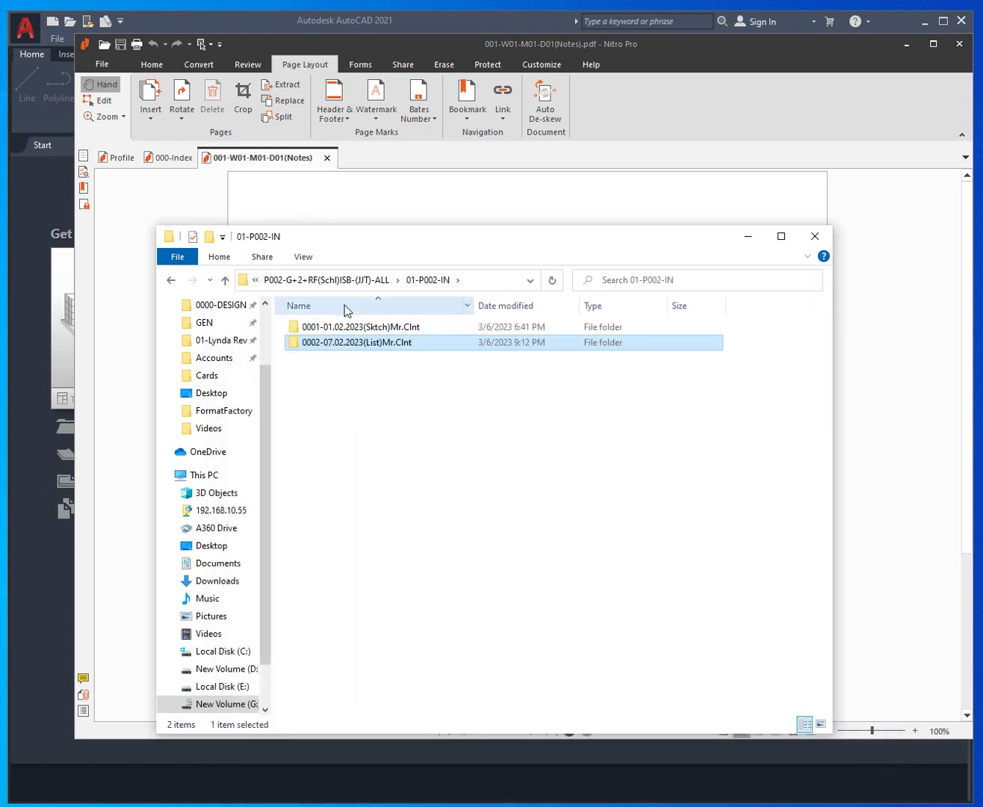
Examine the contents of the 02-P002-REF folder and return to the P002 project folder
left_click(354, 287)
double_click(329, 342)
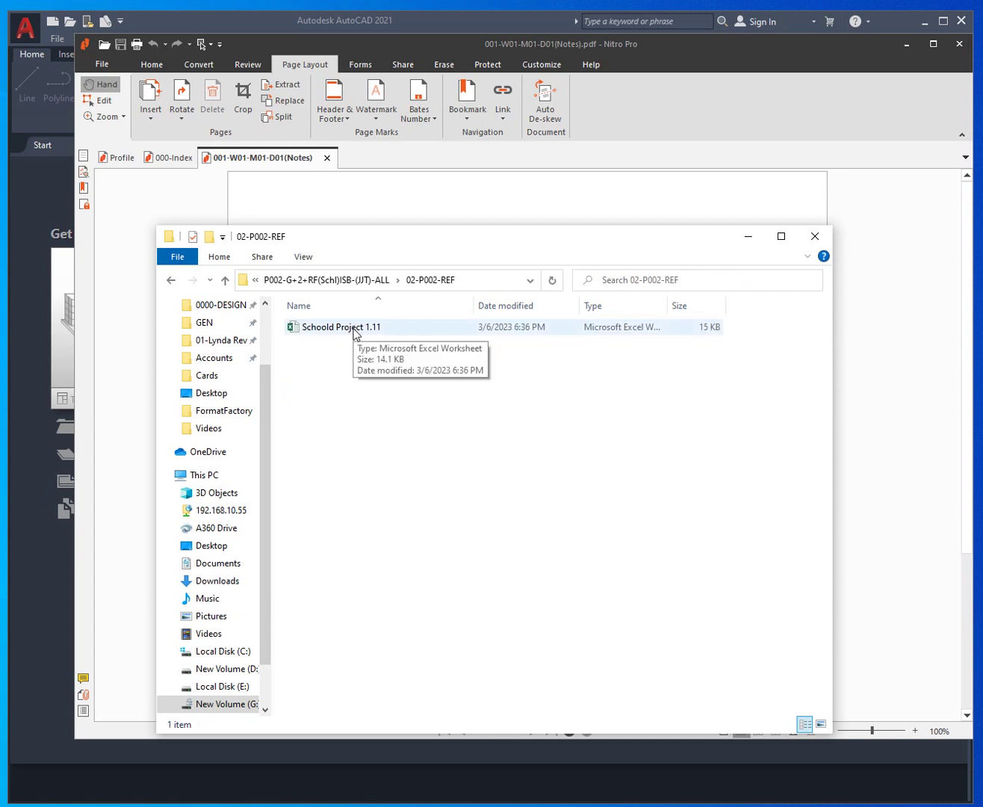
left_click(363, 280)
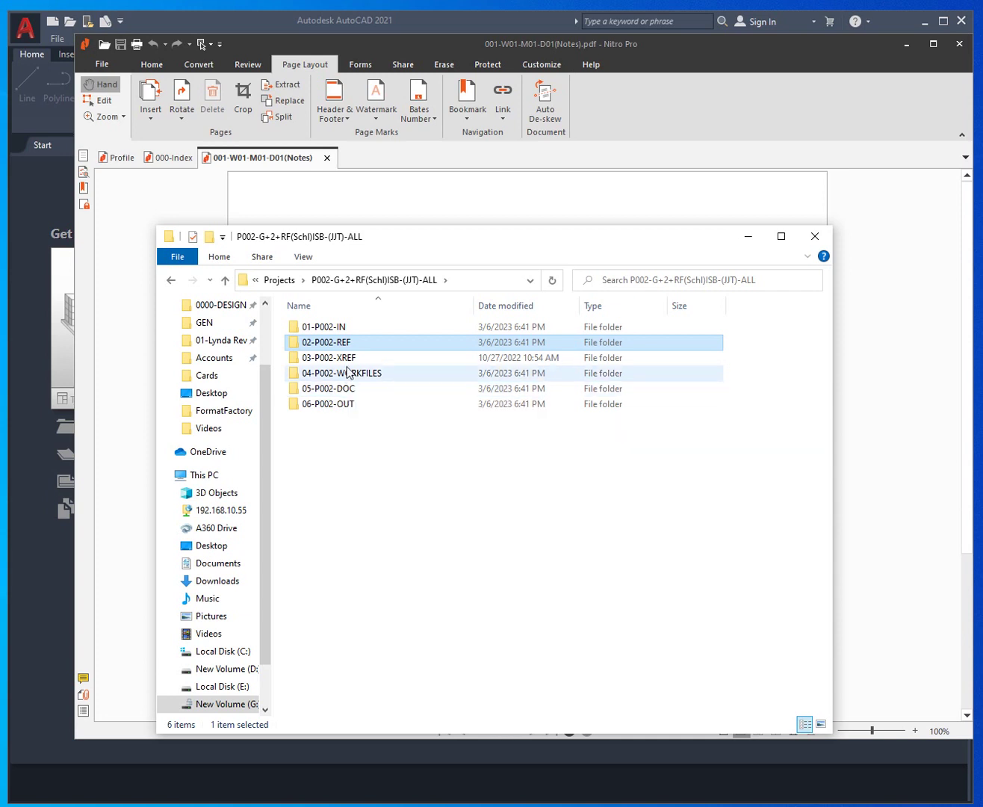
Open the 04-P002-WORKFILES folder, switch its layout to List and examine the drawing file names
double_click(326, 378)
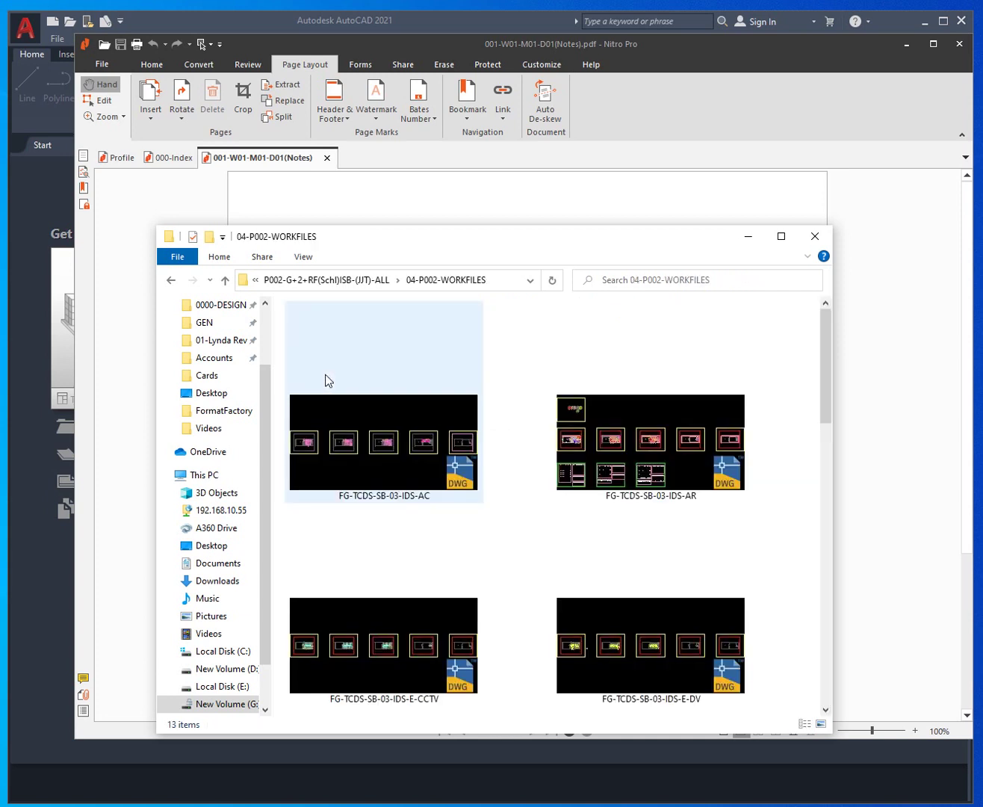
right_click(549, 350)
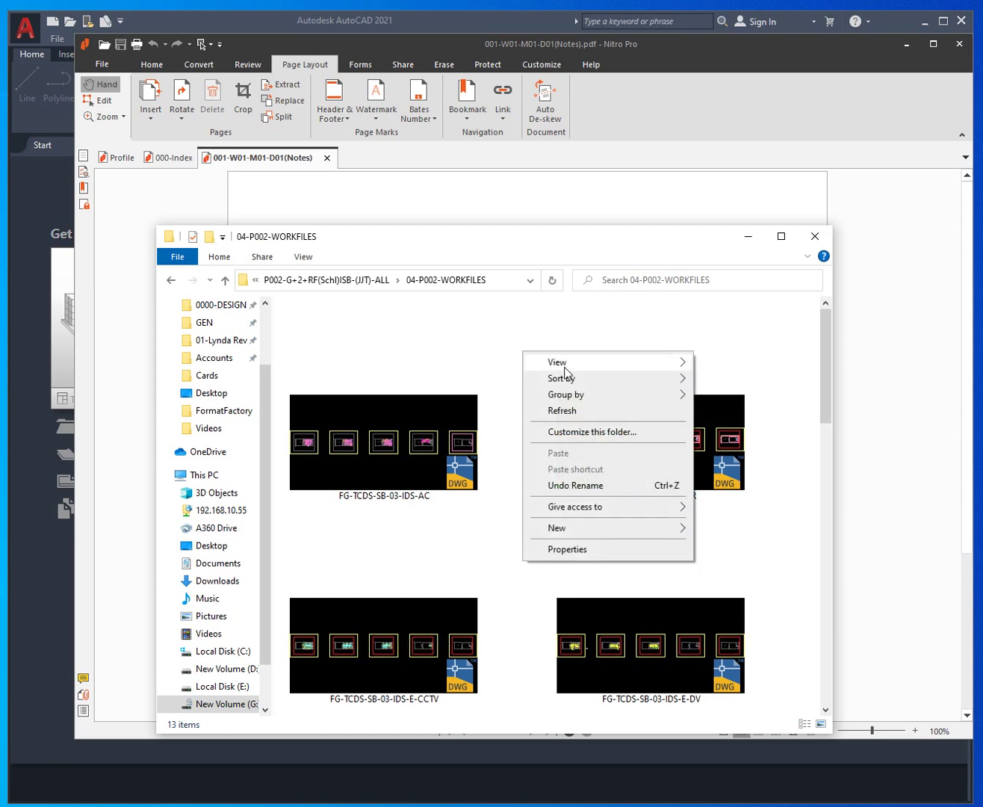
mouse_move(565, 363)
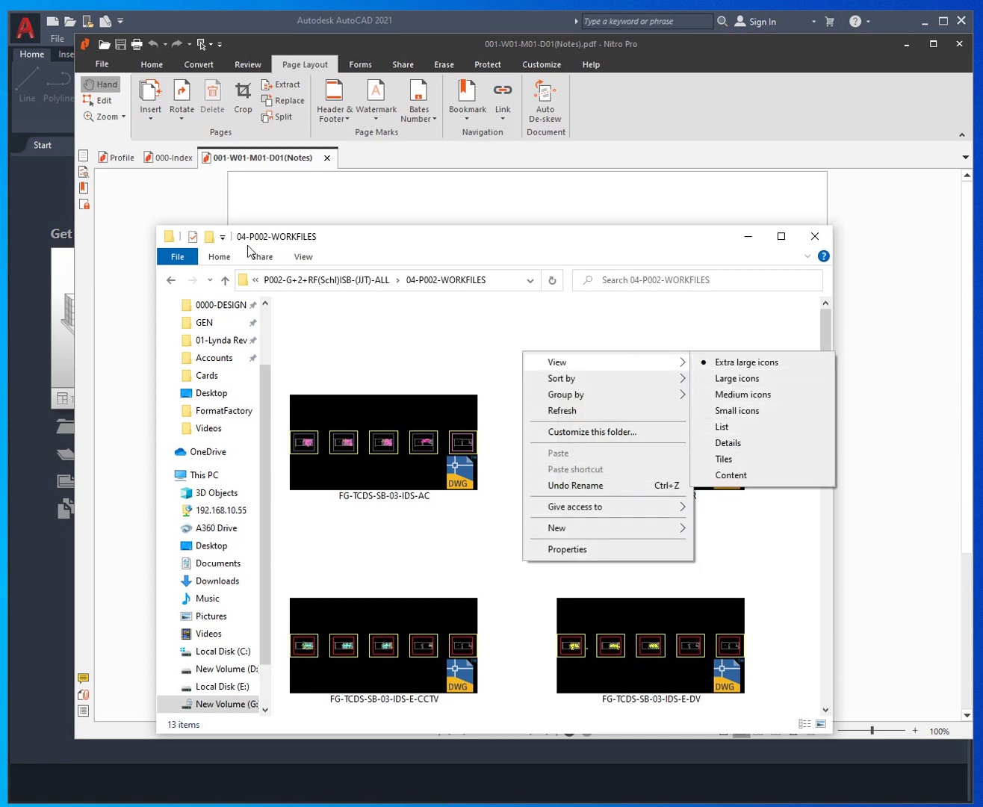
left_click(304, 258)
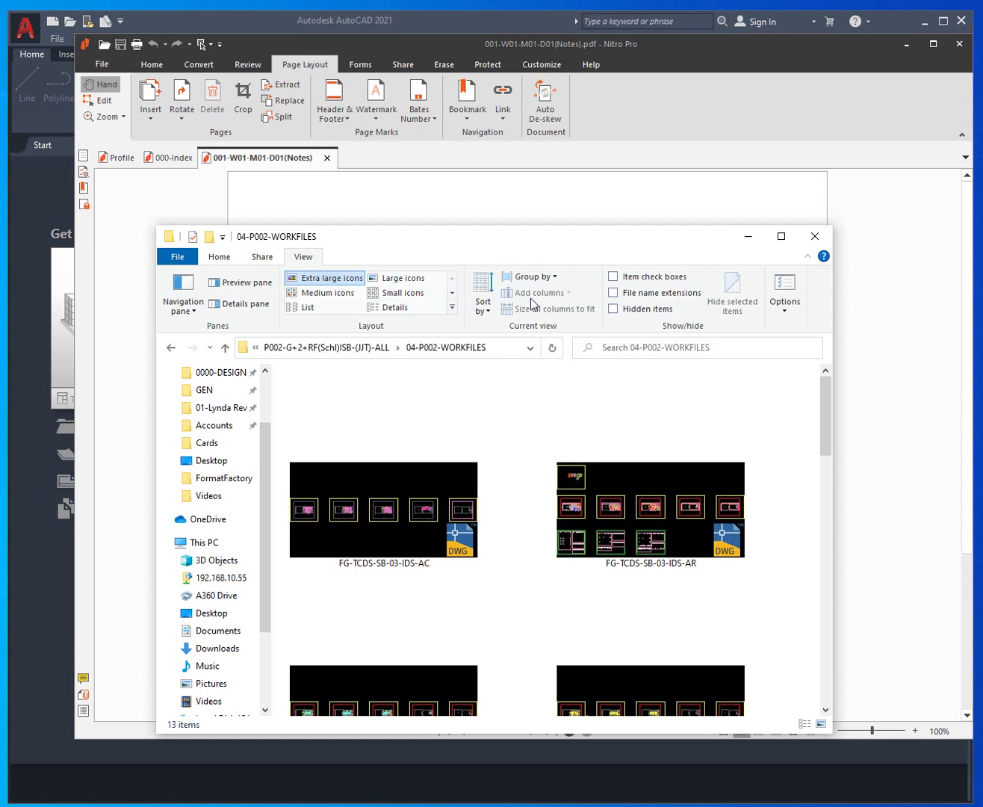
left_click(322, 308)
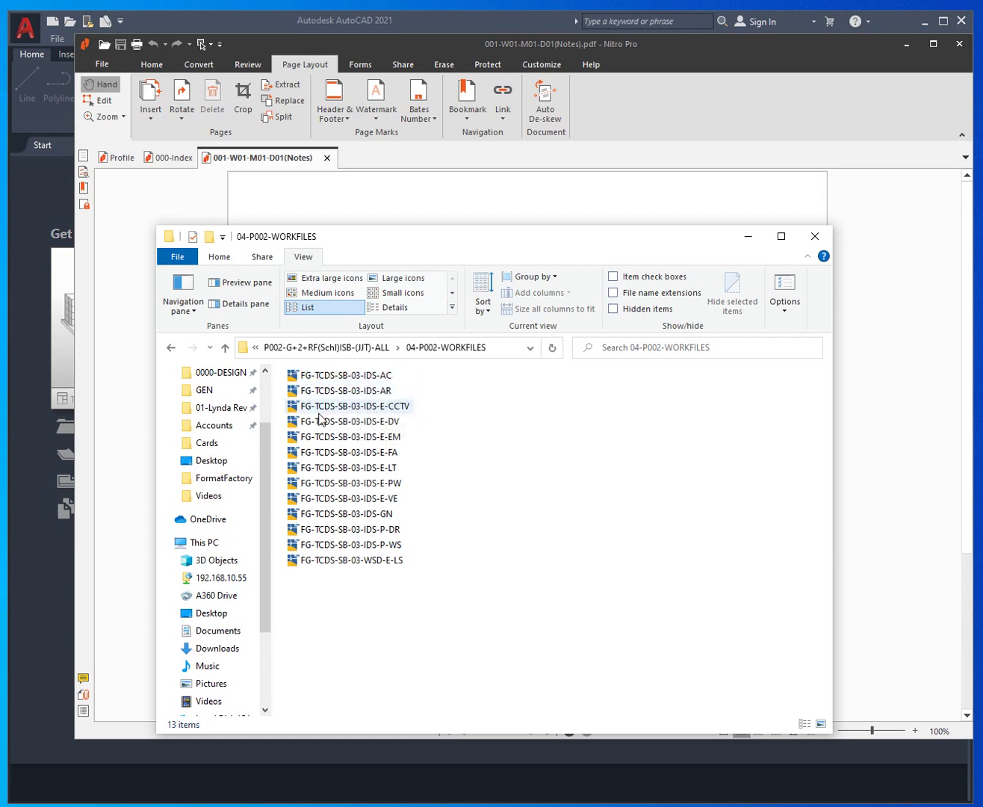
mouse_move(372, 414)
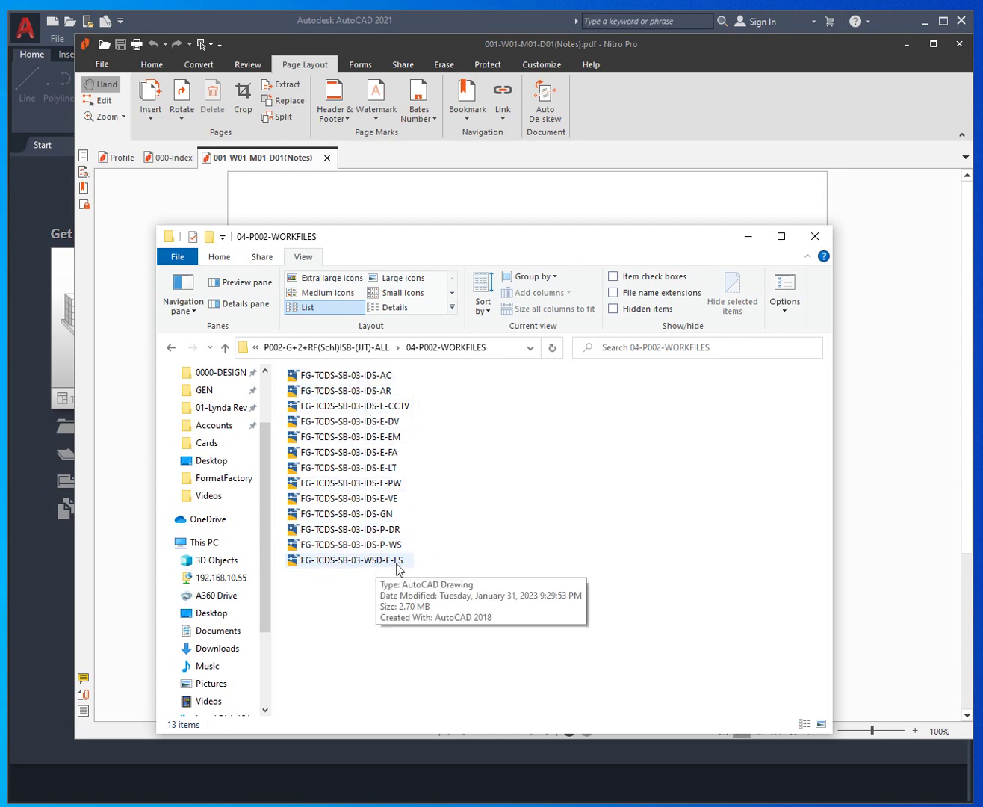
Examine the documents in the 05-P002-DOC folder and return to the P002 project folder
left_click(387, 347)
double_click(342, 455)
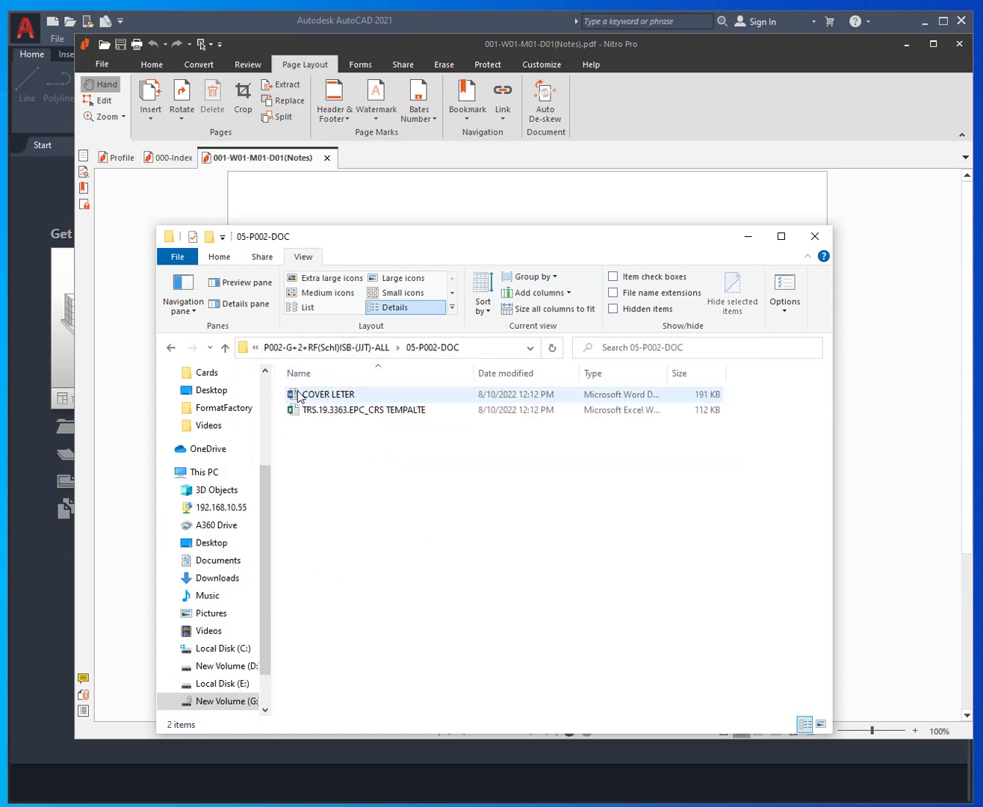
left_click(333, 412)
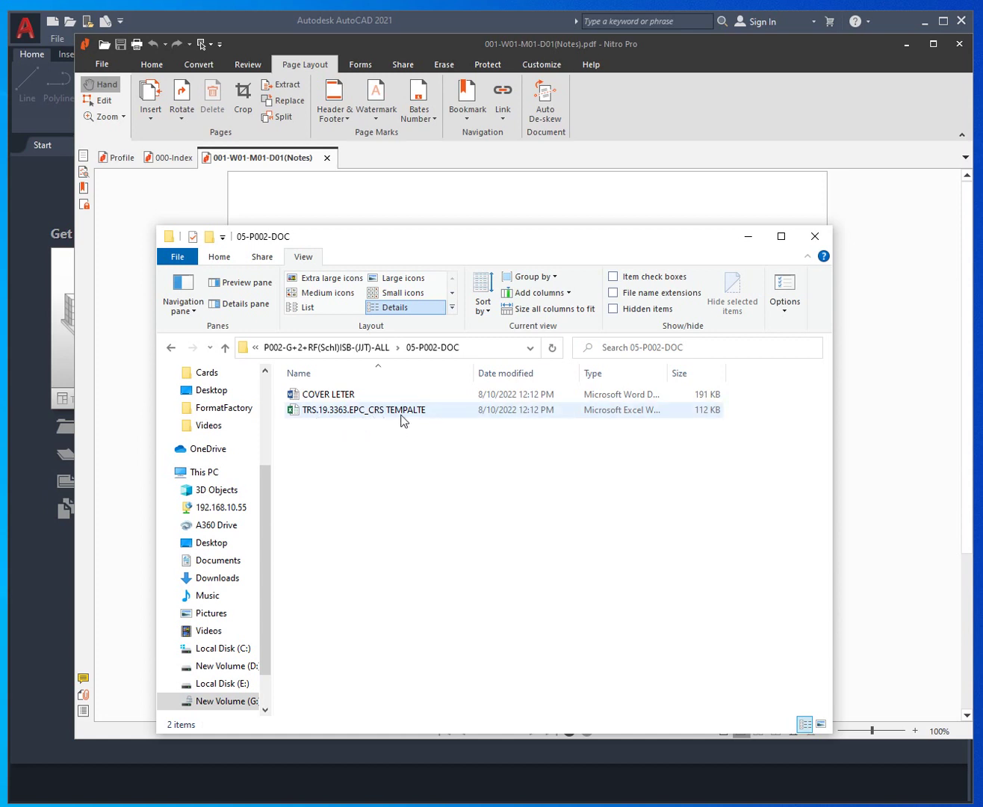
left_click(345, 348)
Read the text note in 06-P002-OUT's 0001-15.02.2023(All)Mr.Clnt folder, close it and go back up to the Projects folder
double_click(314, 523)
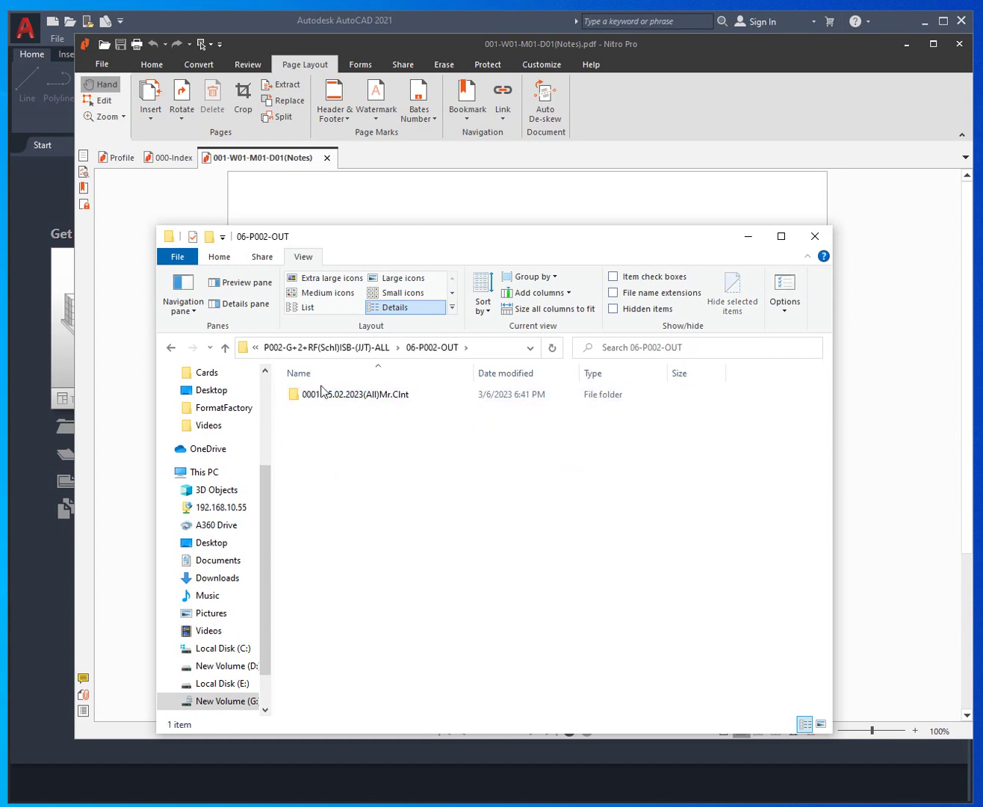
double_click(321, 392)
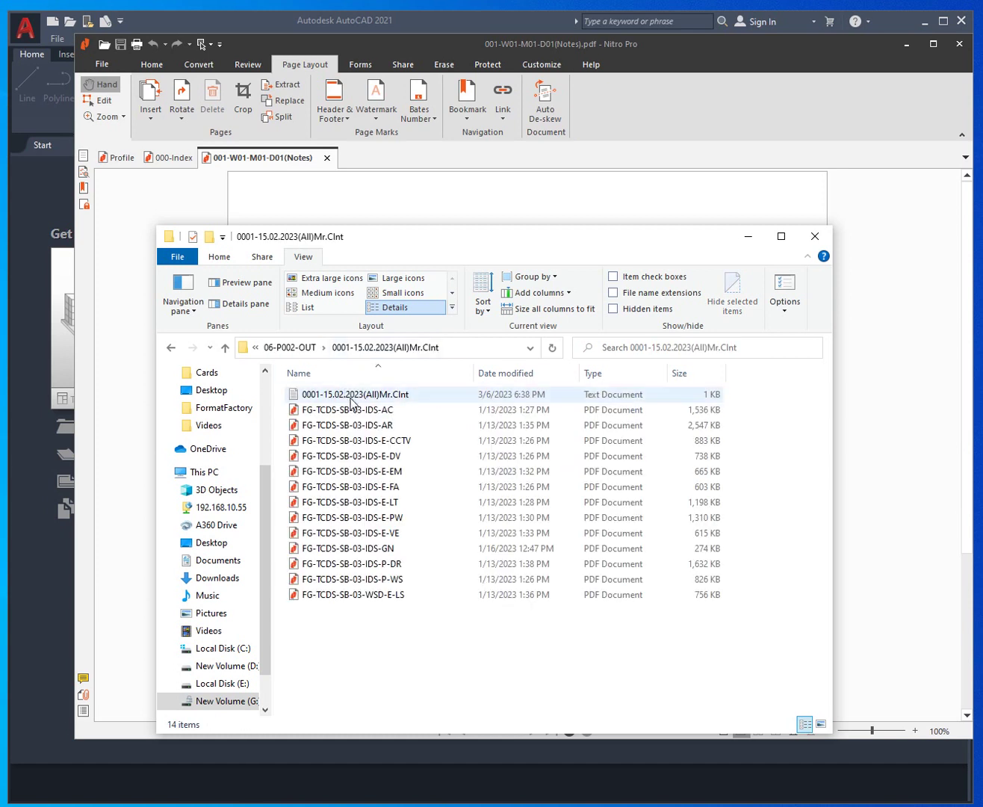
double_click(351, 398)
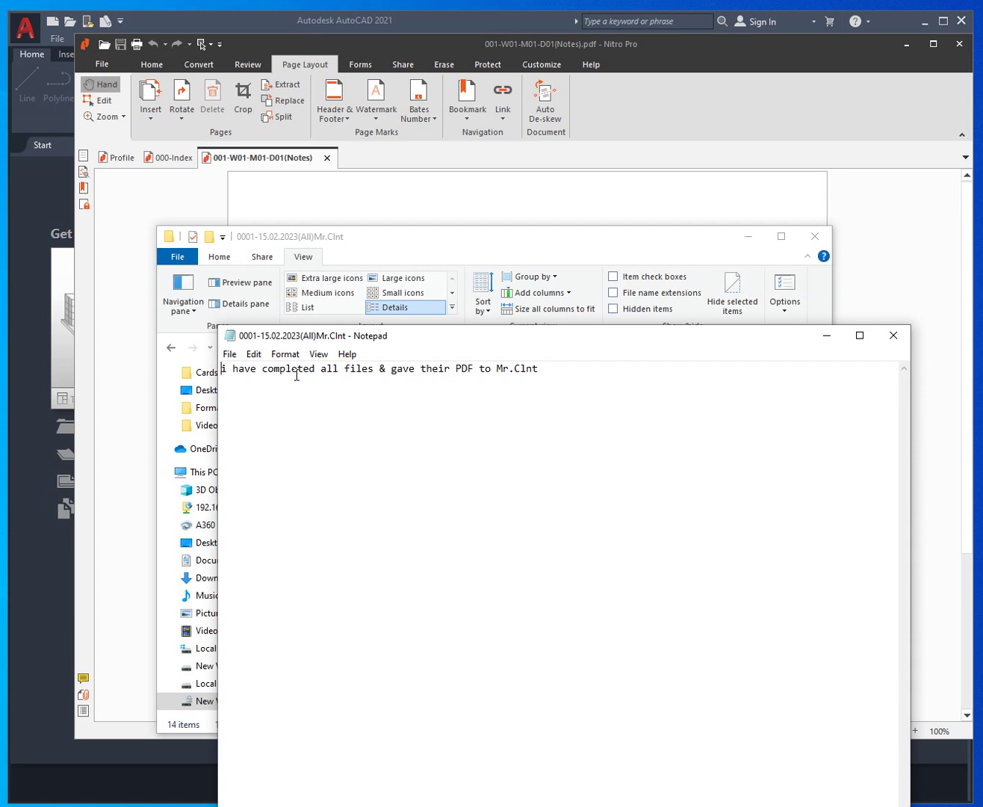
left_click(892, 336)
left_click(317, 353)
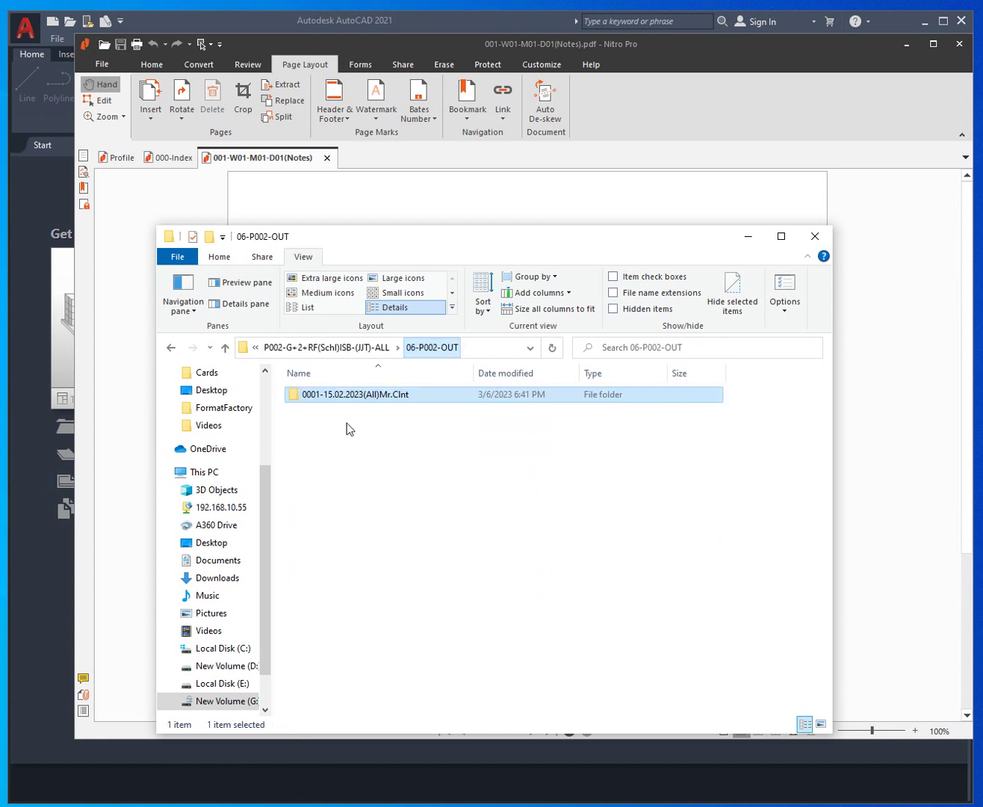
left_click(336, 347)
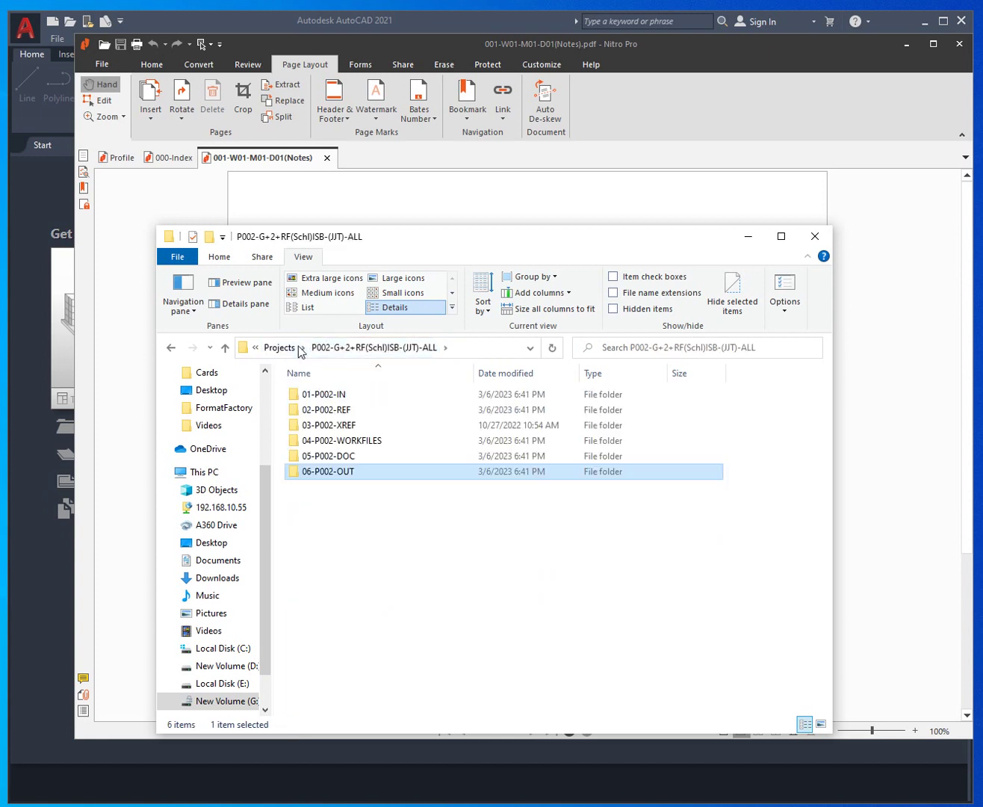
left_click(293, 347)
left_click(370, 446)
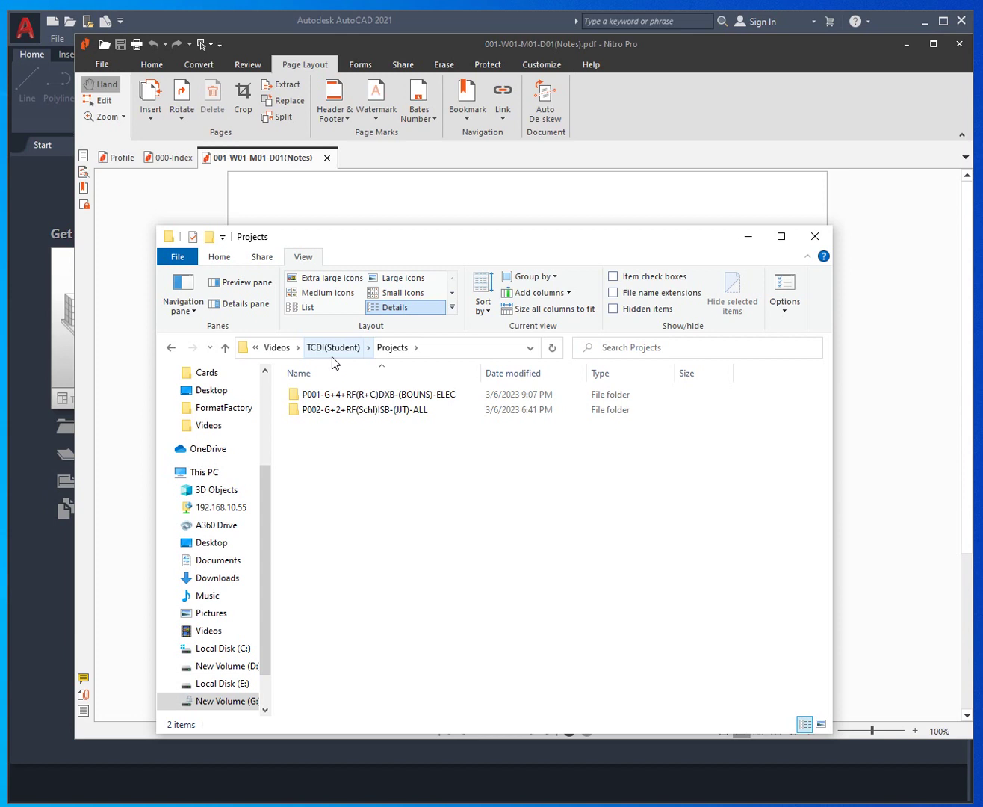
Switch to Nitro Pro and review the syllabus and lesson planner in the 000-Index document
left_click(274, 182)
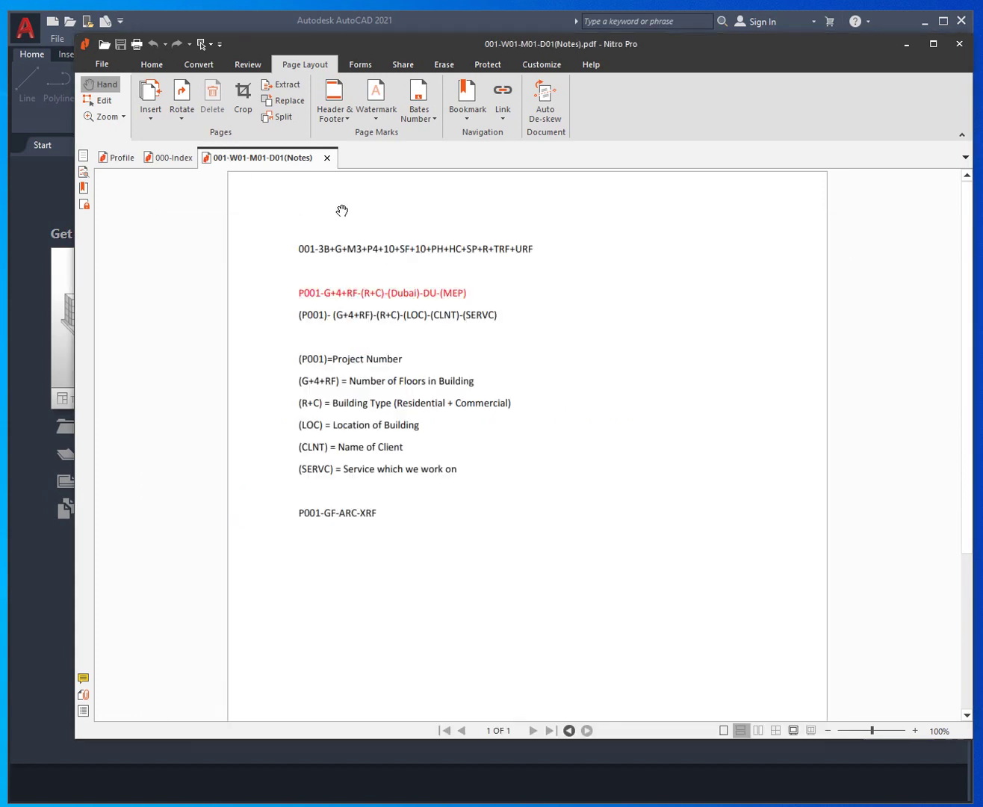
left_click(158, 159)
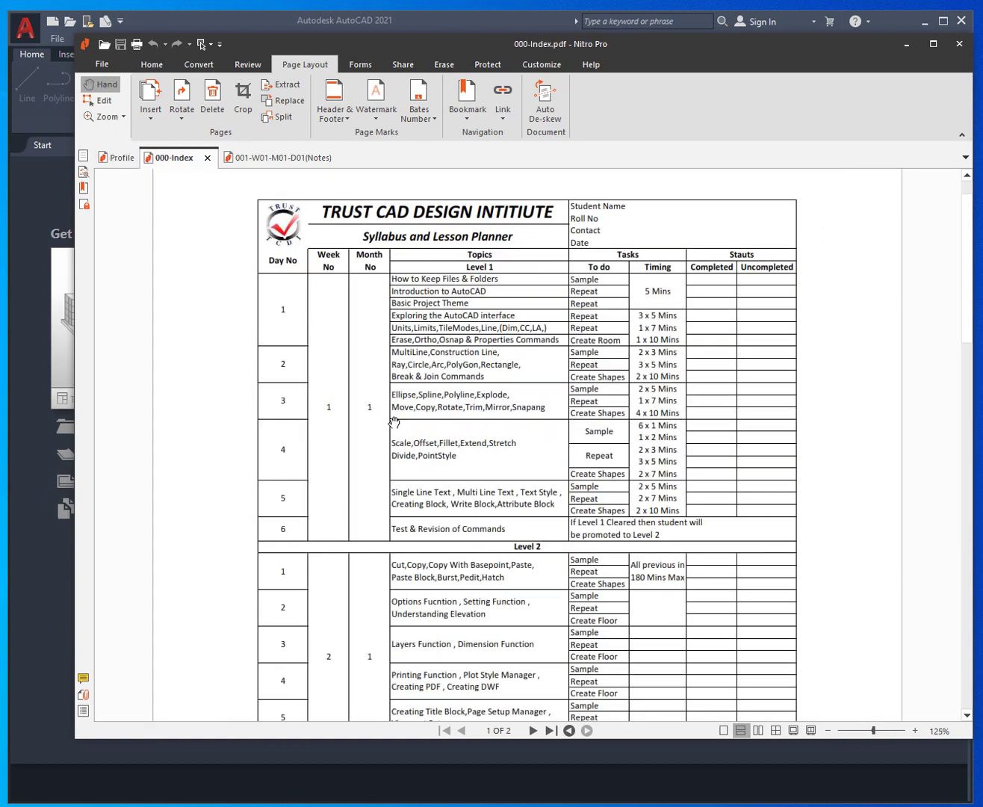
scroll(380, 381, "down", 3)
scroll(384, 329, "up", 3)
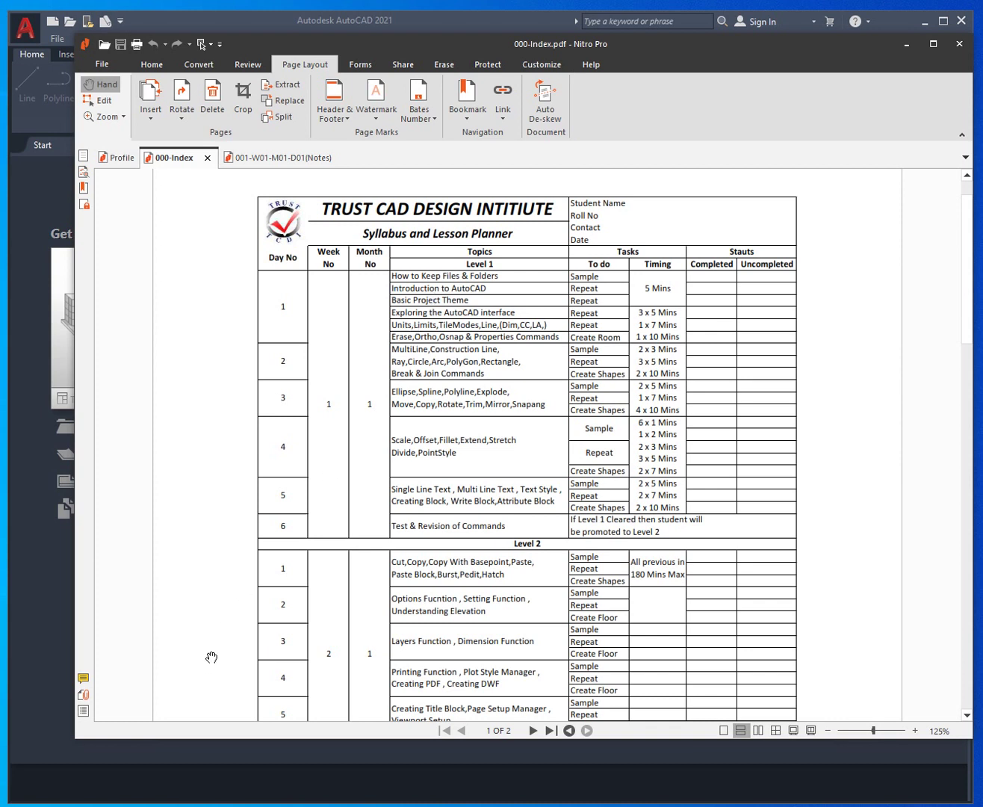
scroll(227, 632, "down", 1)
scroll(321, 461, "up", 2)
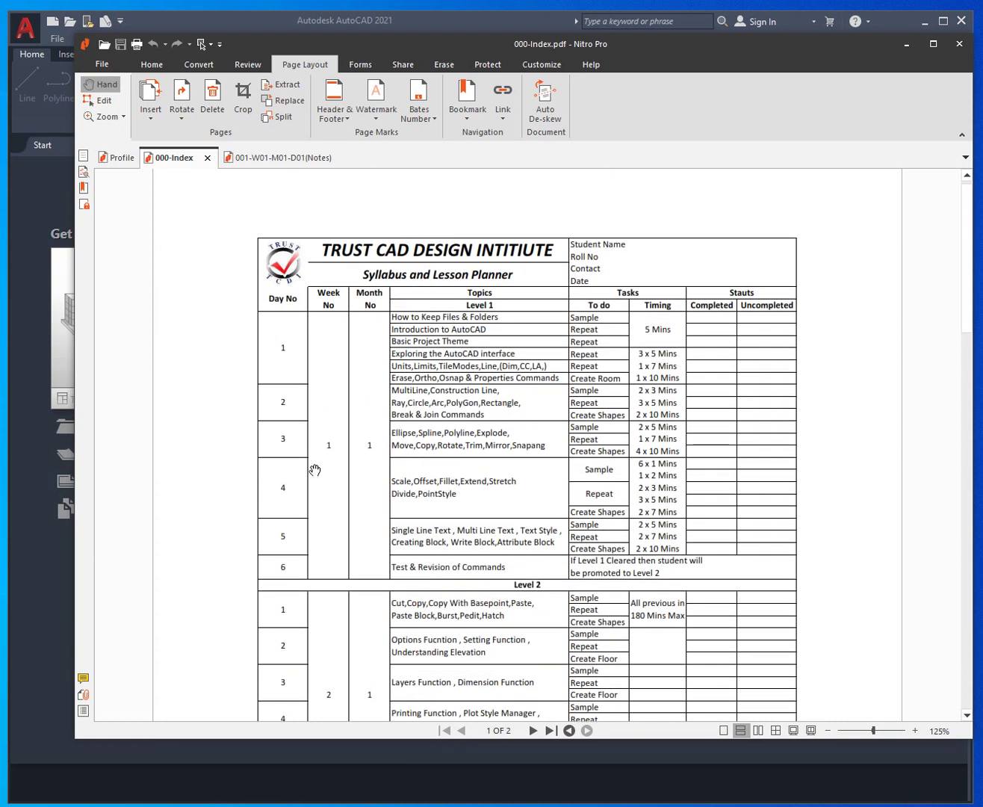